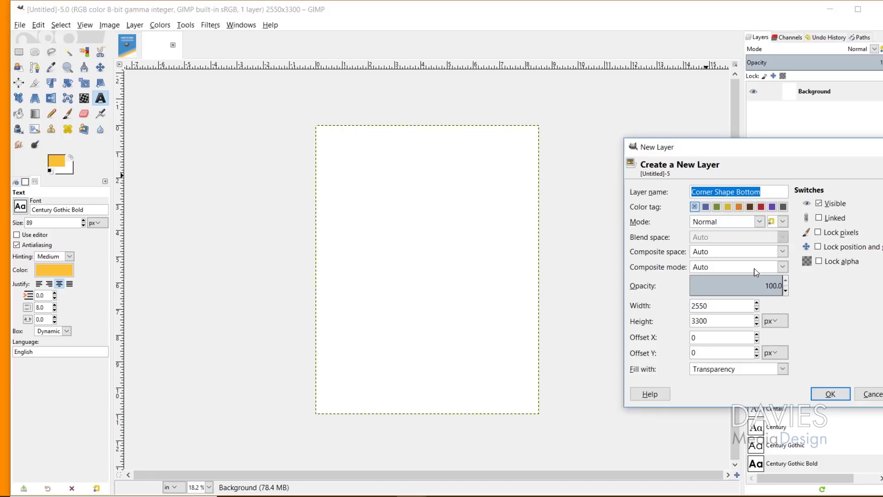
Create a transparent full-page layer named "Shape 1".
{"action": "type", "text": "Shape 1"}
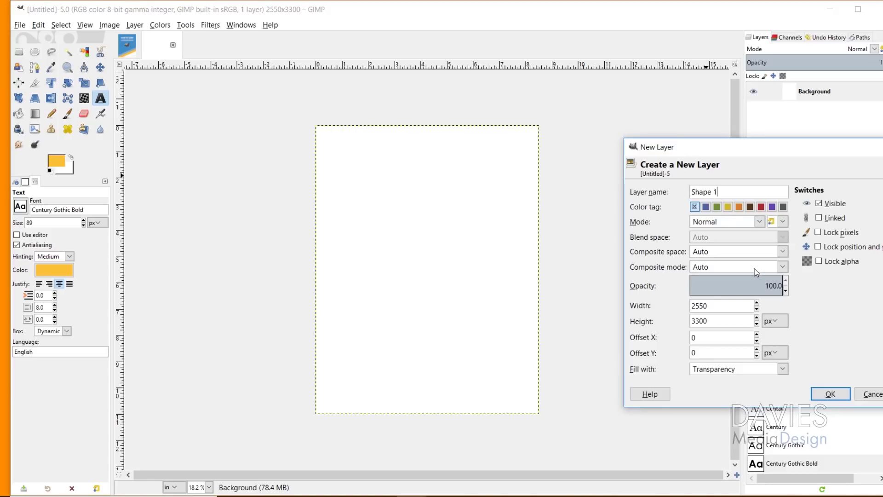
{"action": "key", "text": "Return"}
Make a Free Select polygon covering the upper page, with its slanted lower edge rising from about 9 in to 6 in on the vertical ruler.
{"action": "key", "text": "r"}
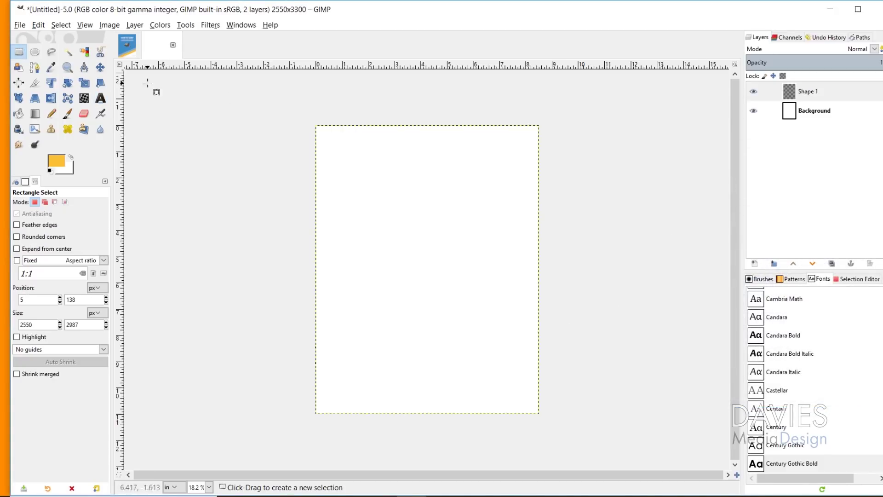
{"action": "left_click", "coordinate": [52, 52]}
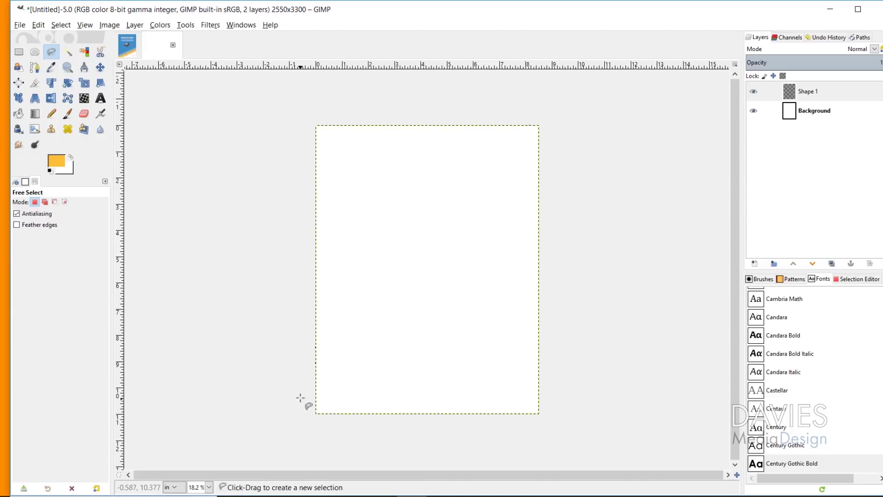
{"action": "left_click", "coordinate": [304, 369]}
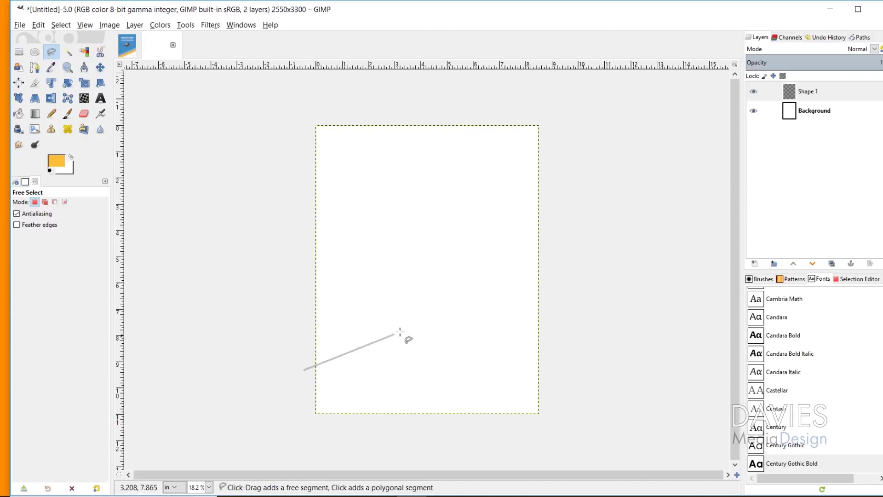
{"action": "left_click", "coordinate": [568, 267]}
{"action": "left_click", "coordinate": [552, 106]}
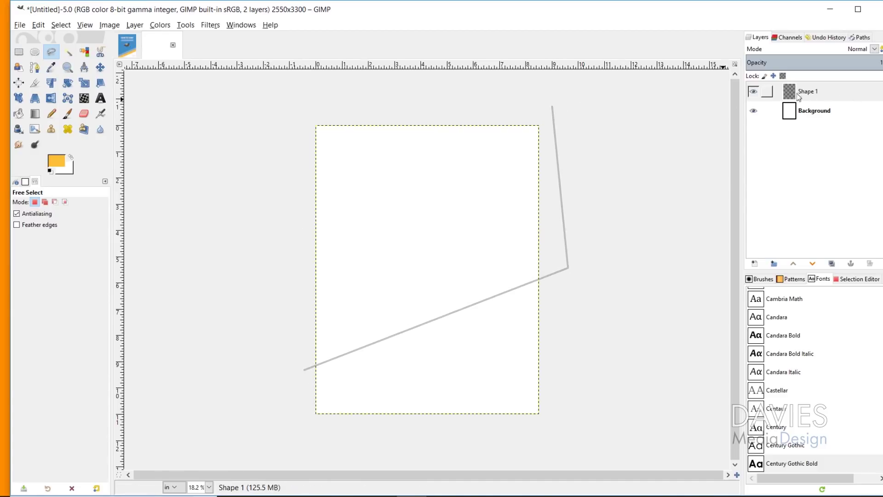
{"action": "left_click", "coordinate": [293, 114]}
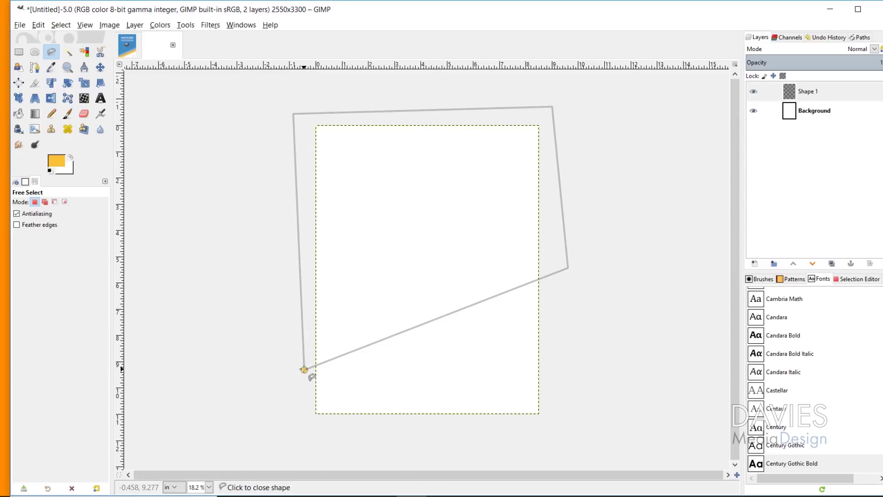
{"action": "left_click", "coordinate": [304, 370]}
{"action": "key", "text": "Return"}
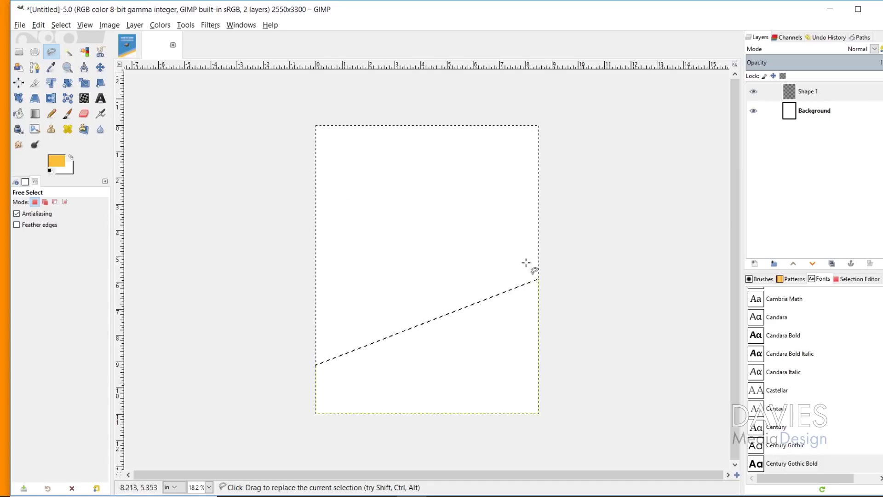
Set the foreground colour to blue 408fc9 and bucket-fill the selection on the Shape 1 layer.
{"action": "left_click", "coordinate": [56, 162]}
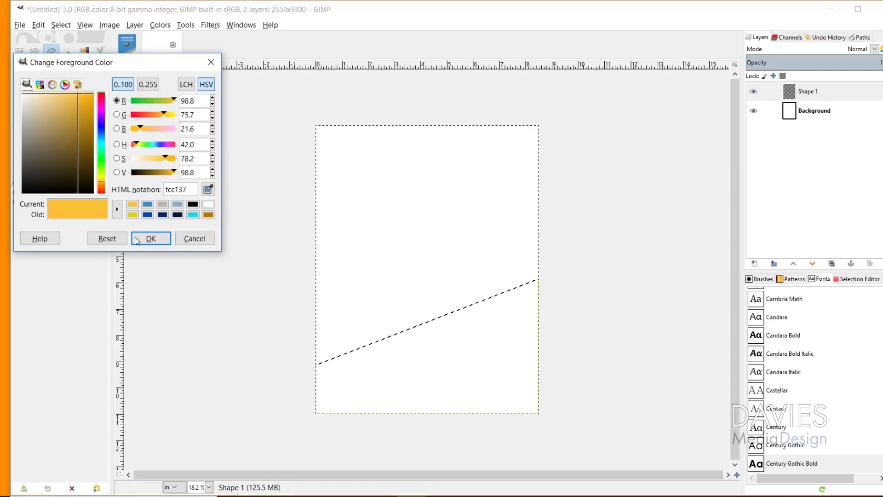
{"action": "left_click", "coordinate": [147, 204]}
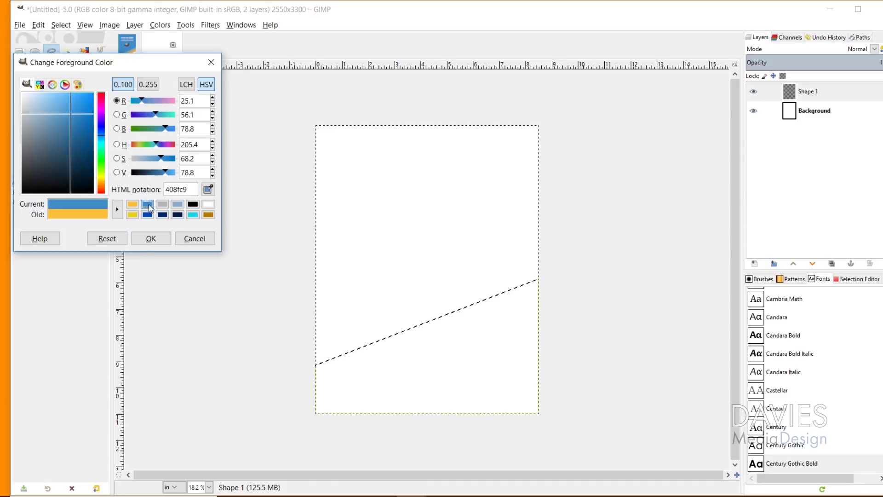
{"action": "left_click", "coordinate": [151, 238]}
{"action": "left_click", "coordinate": [57, 160]}
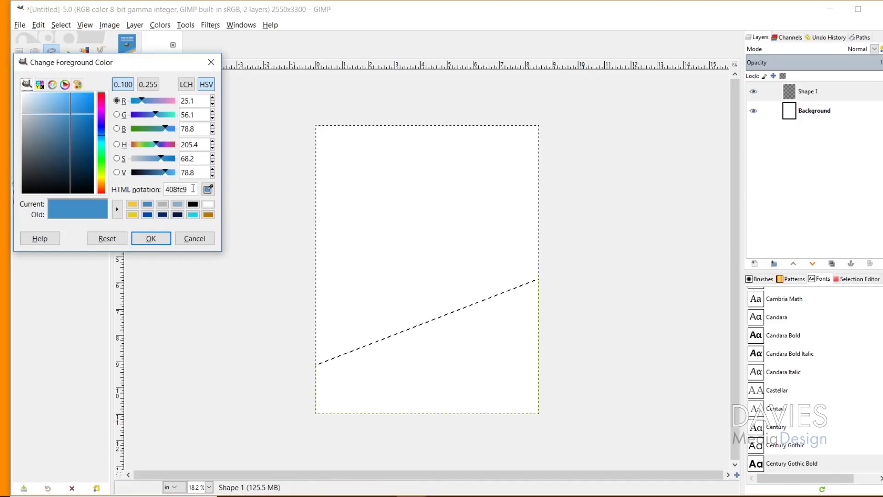
{"action": "left_click_drag", "start_coordinate": [193, 189], "coordinate": [151, 189]}
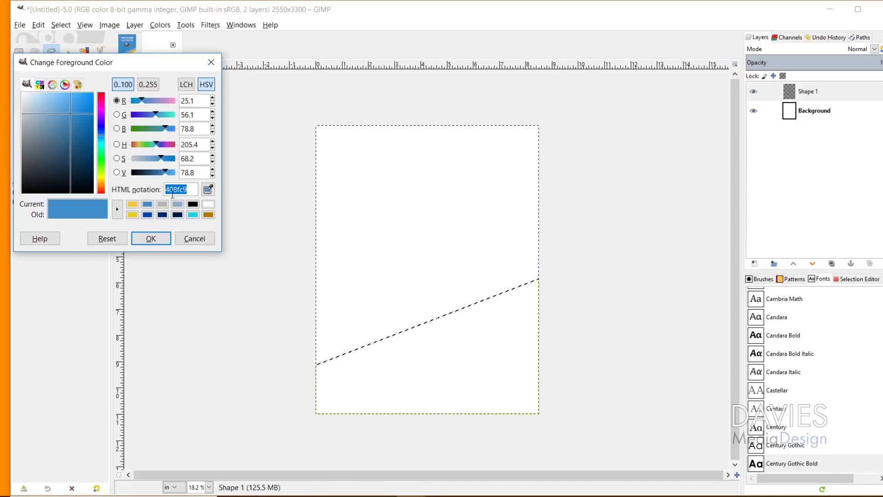
{"action": "left_click", "coordinate": [151, 239]}
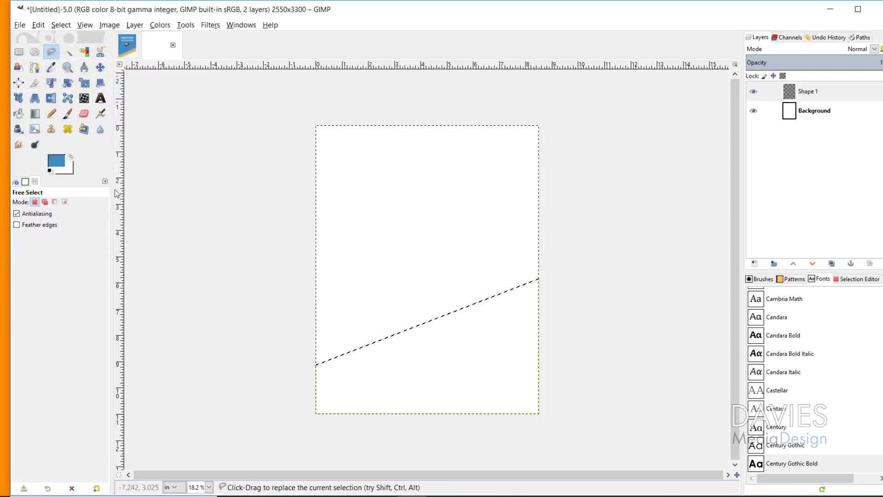
{"action": "key", "text": "shift+b"}
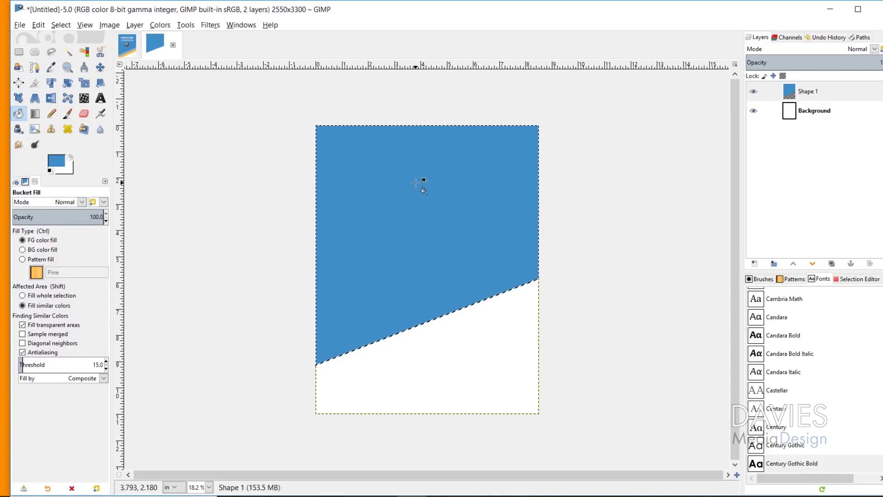
Add another transparent layer at the same size, named "Shape 2".
{"action": "left_click", "coordinate": [754, 264]}
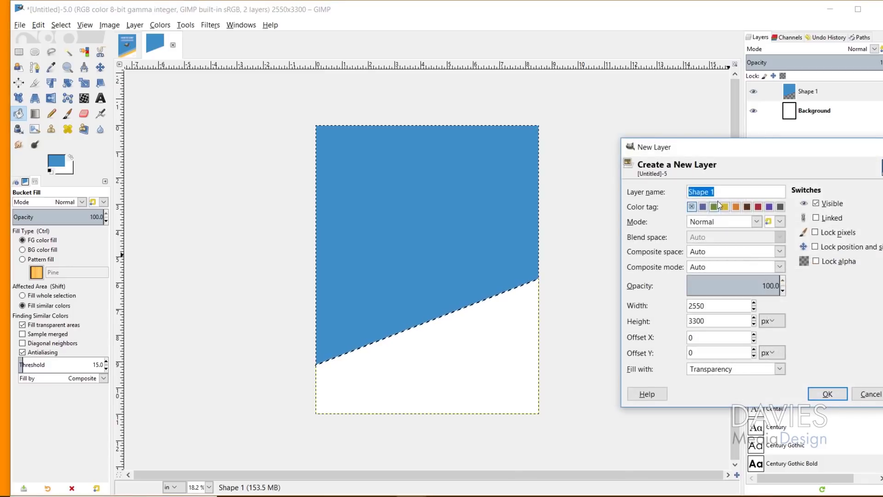
{"action": "left_click", "coordinate": [711, 192]}
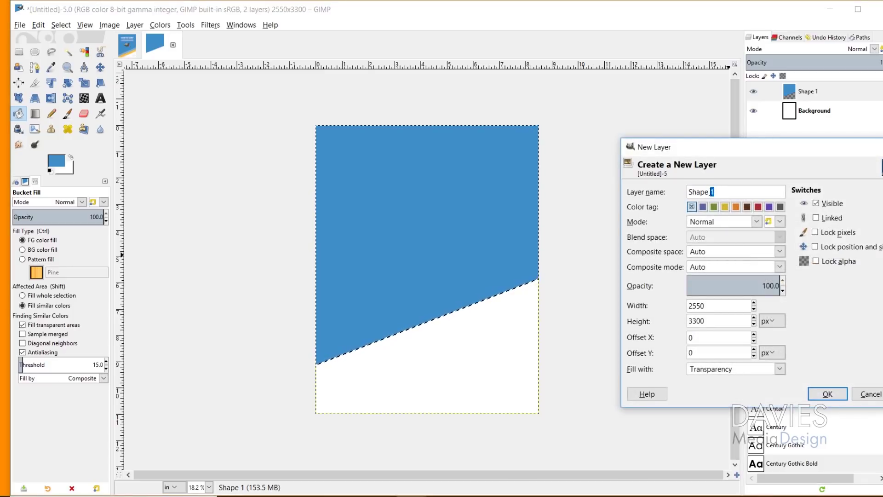
{"action": "type", "text": "2"}
{"action": "left_click", "coordinate": [827, 393]}
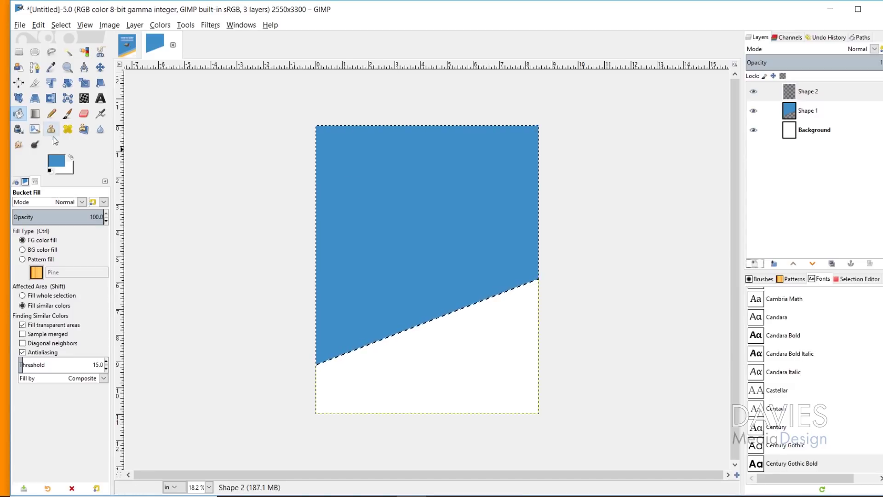
Set the foreground colour to light blue 86adc9 and bucket-fill the selection on the Shape 2 layer.
{"action": "left_click", "coordinate": [57, 162]}
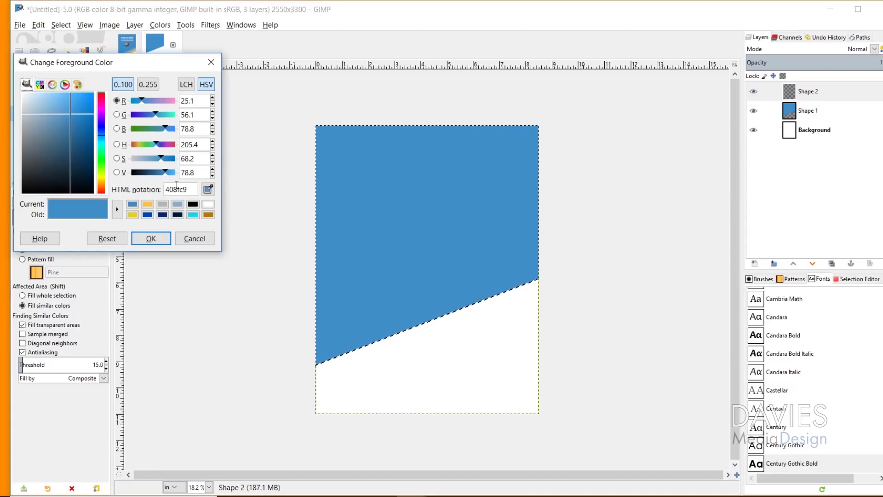
{"action": "left_click", "coordinate": [177, 206]}
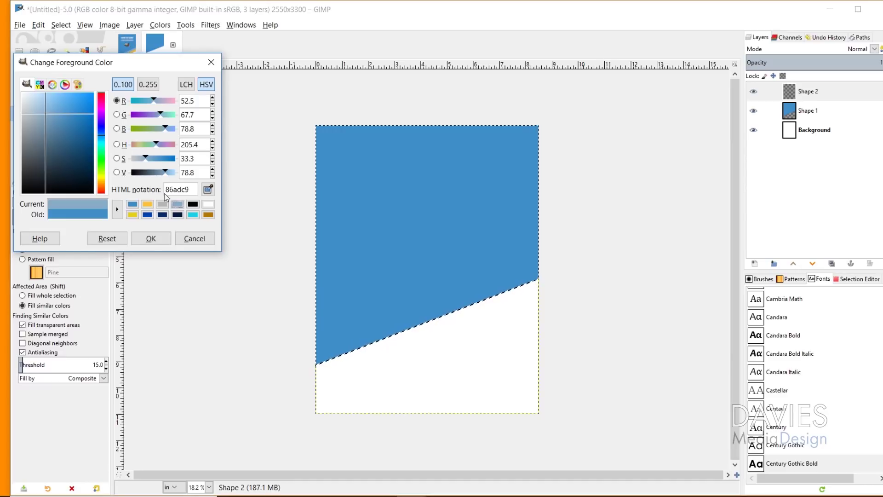
{"action": "left_click", "coordinate": [151, 239]}
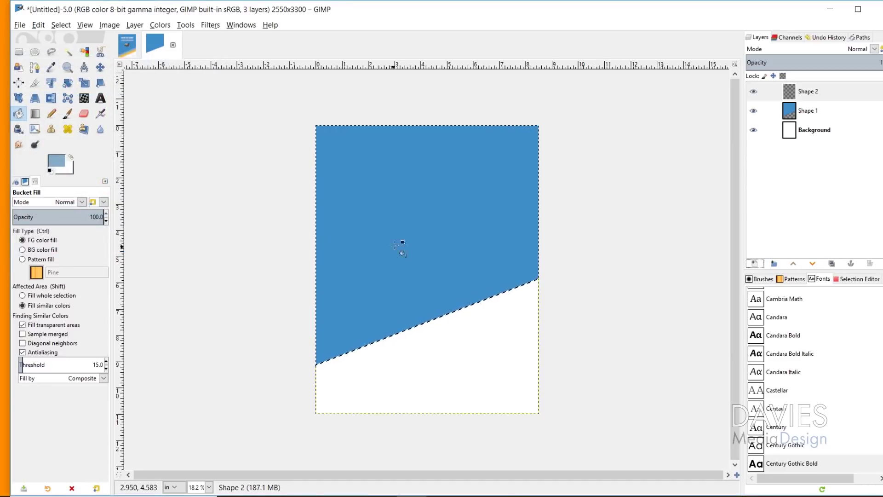
{"action": "left_click", "coordinate": [408, 206]}
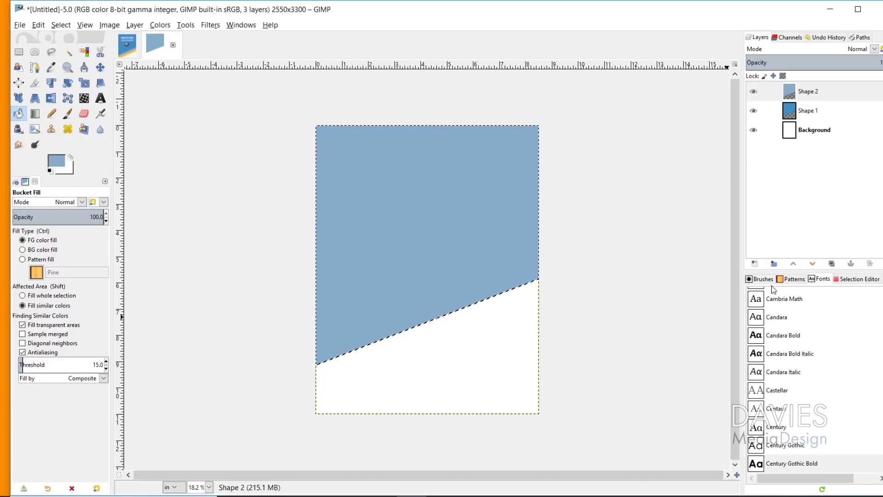
Add a third layer named "Shape 3", filled with transparency.
{"action": "left_click", "coordinate": [755, 263]}
{"action": "left_click", "coordinate": [719, 195]}
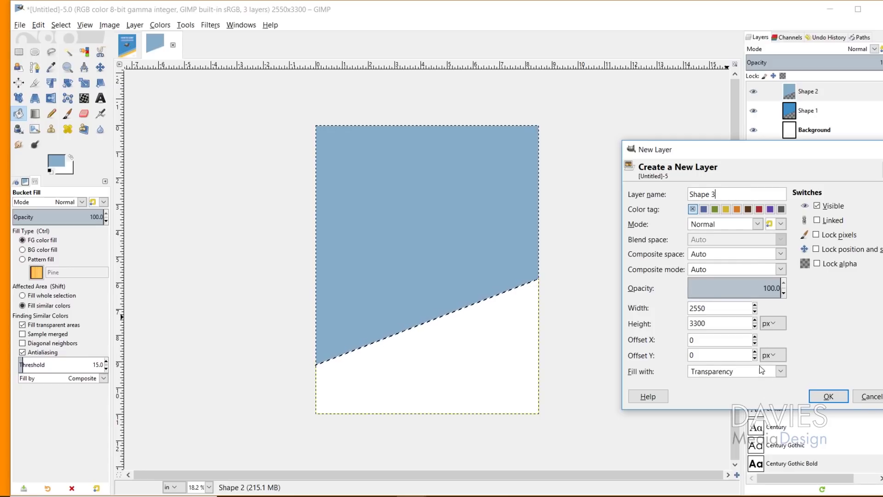
{"action": "left_click", "coordinate": [720, 373]}
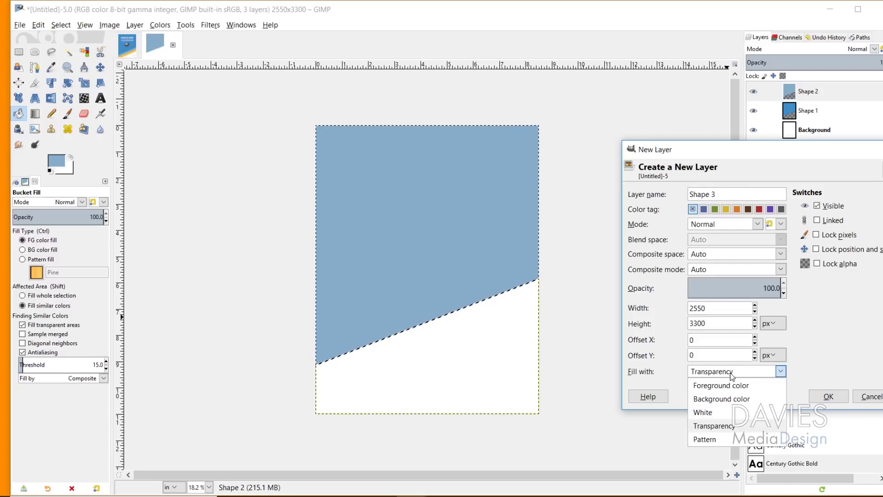
{"action": "left_click", "coordinate": [732, 375]}
{"action": "left_click", "coordinate": [829, 396]}
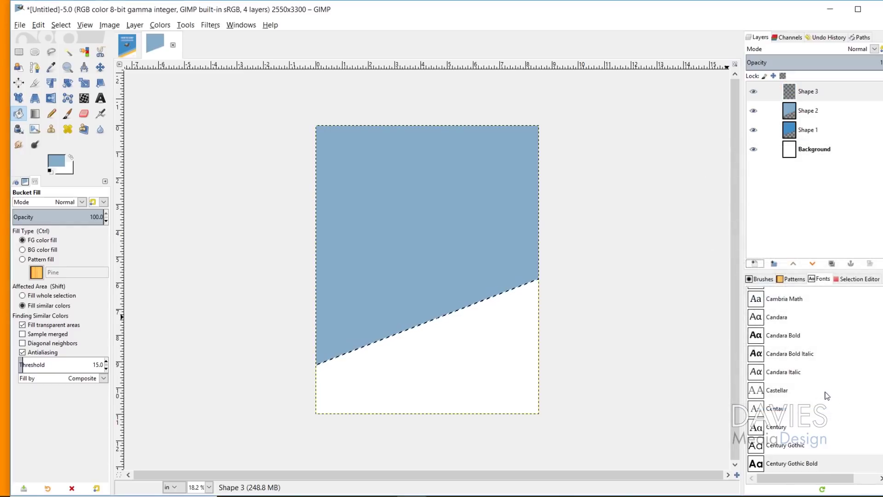
Set the foreground colour to yellow-orange fcc137 and bucket-fill the selection on the Shape 3 layer.
{"action": "left_click", "coordinate": [56, 163]}
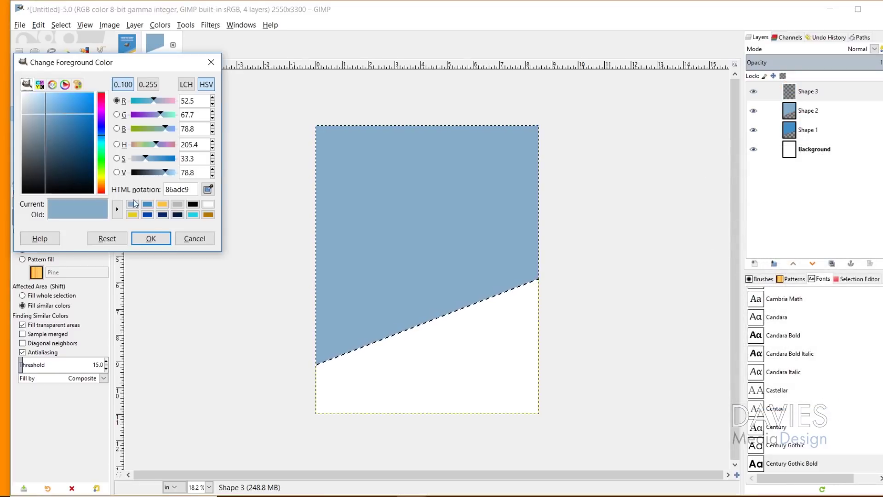
{"action": "left_click", "coordinate": [162, 204]}
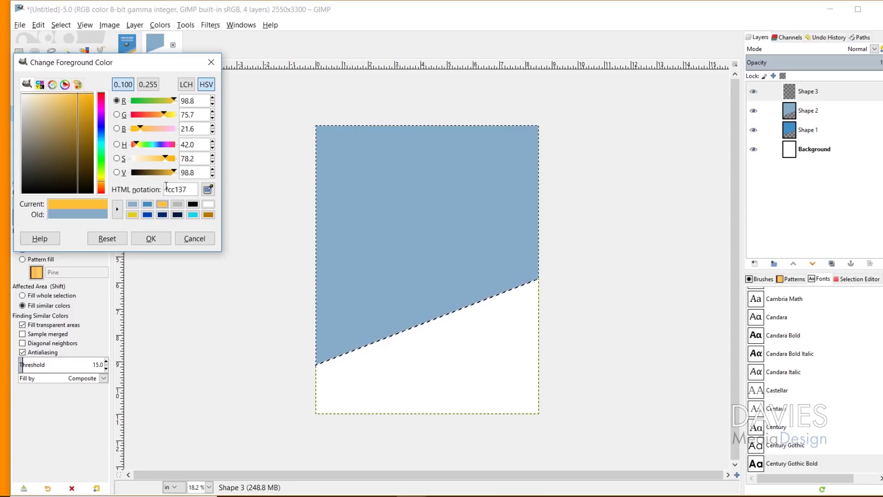
{"action": "left_click", "coordinate": [150, 239]}
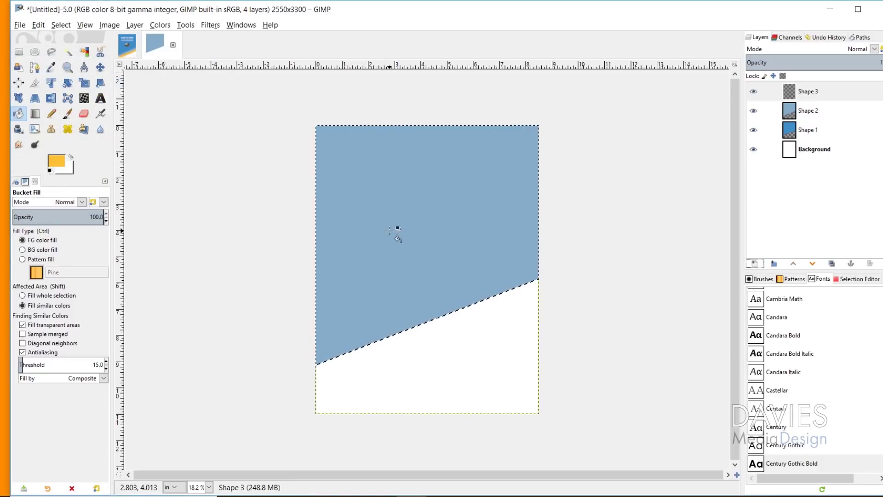
{"action": "left_click", "coordinate": [390, 274]}
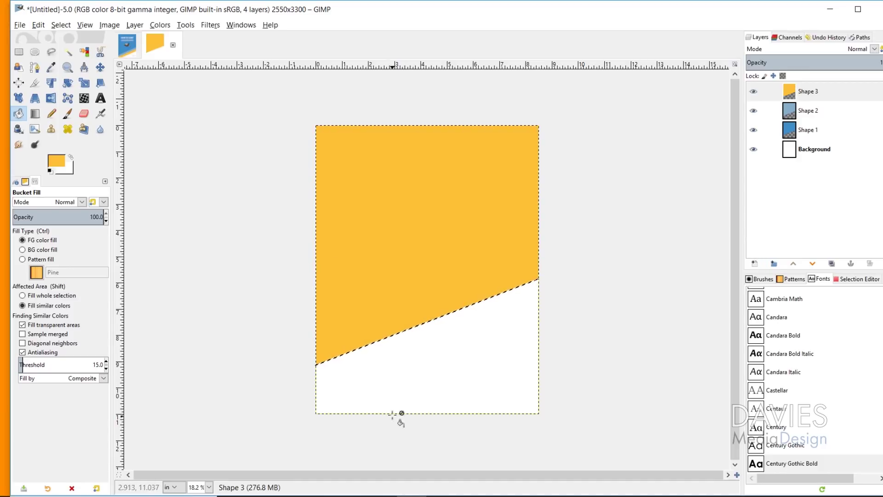
Clear the selection and move the yellow Shape 3 layer straight down about 1.3 in.
{"action": "left_click", "coordinate": [63, 26]}
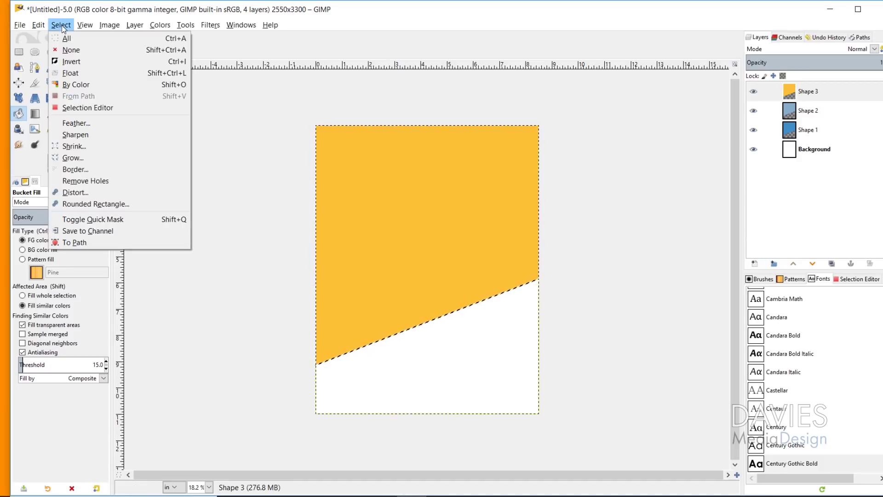
{"action": "left_click", "coordinate": [71, 49]}
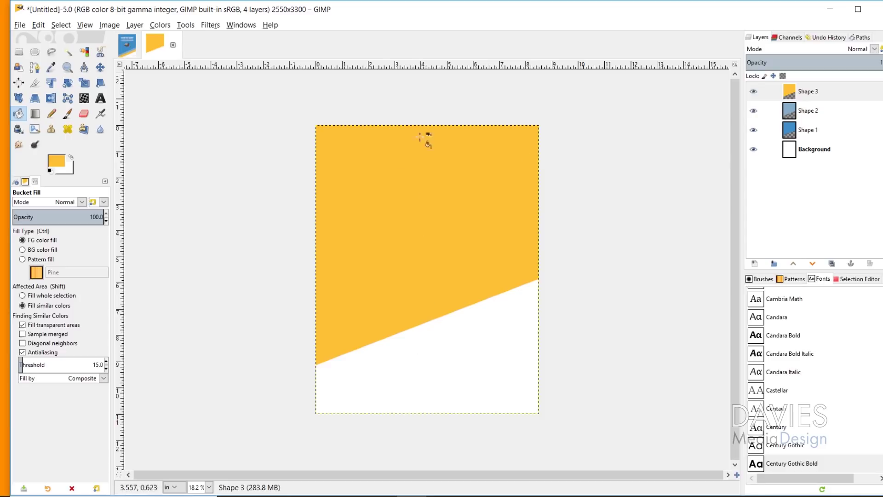
{"action": "left_click", "coordinate": [100, 67]}
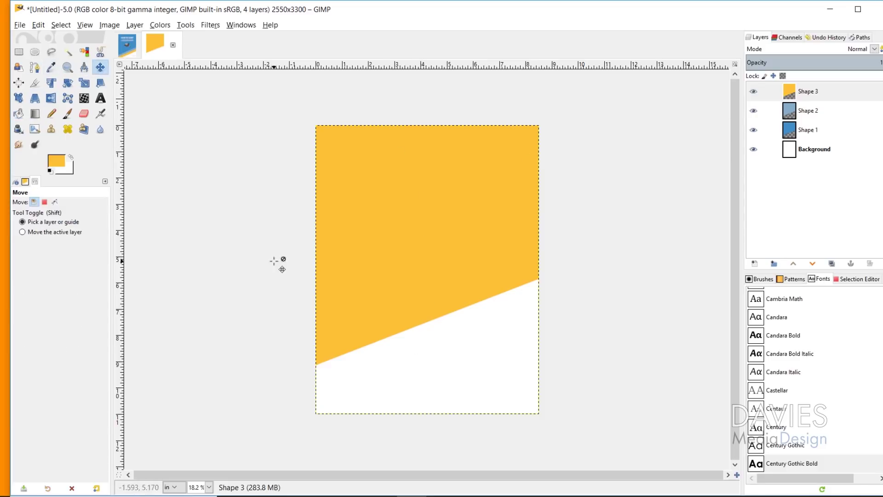
{"action": "left_click_drag", "start_coordinate": [420, 219], "coordinate": [422, 254]}
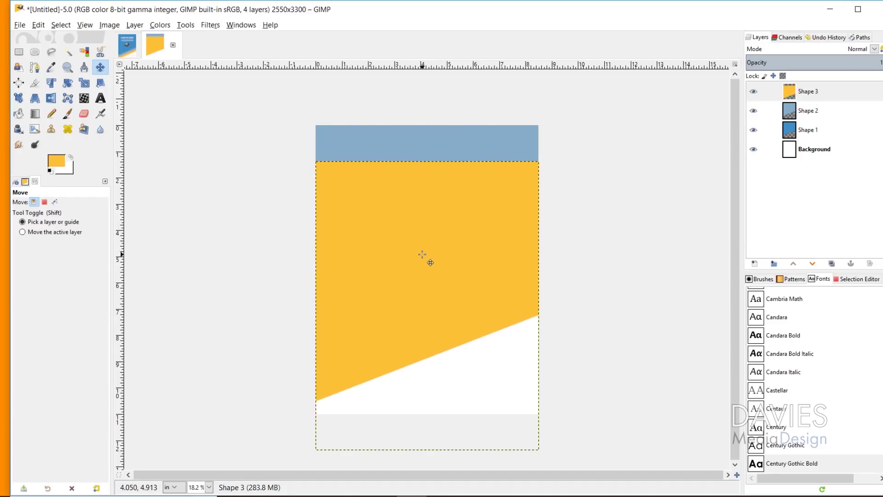
Hide the Shape 3 layer and move the light blue Shape 2 layer straight down about 1 in.
{"action": "left_click", "coordinate": [753, 91]}
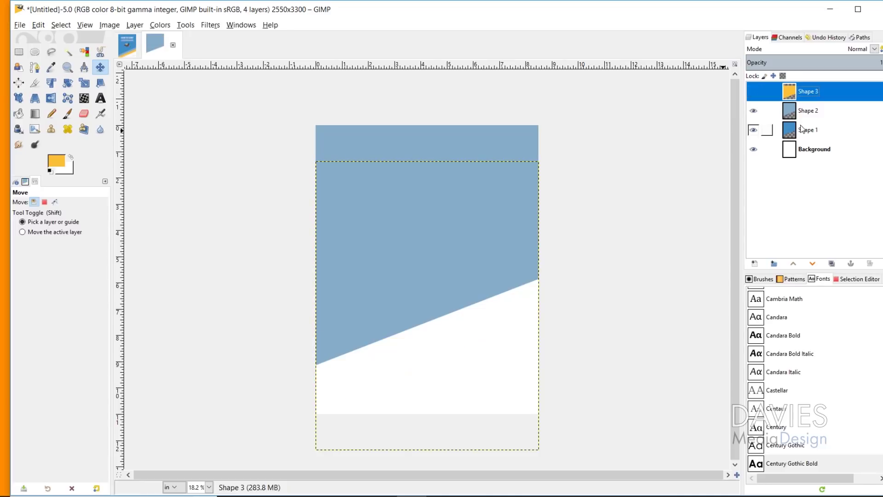
{"action": "left_click", "coordinate": [789, 111]}
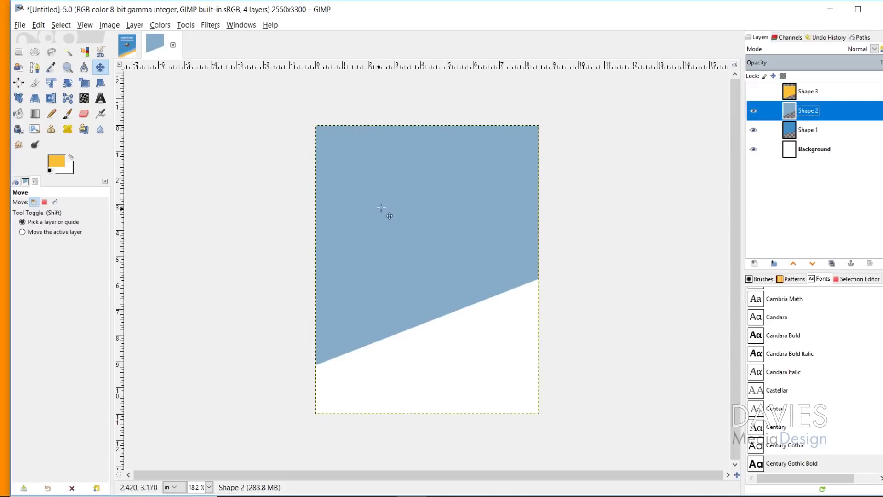
{"action": "left_click_drag", "start_coordinate": [385, 199], "coordinate": [384, 225]}
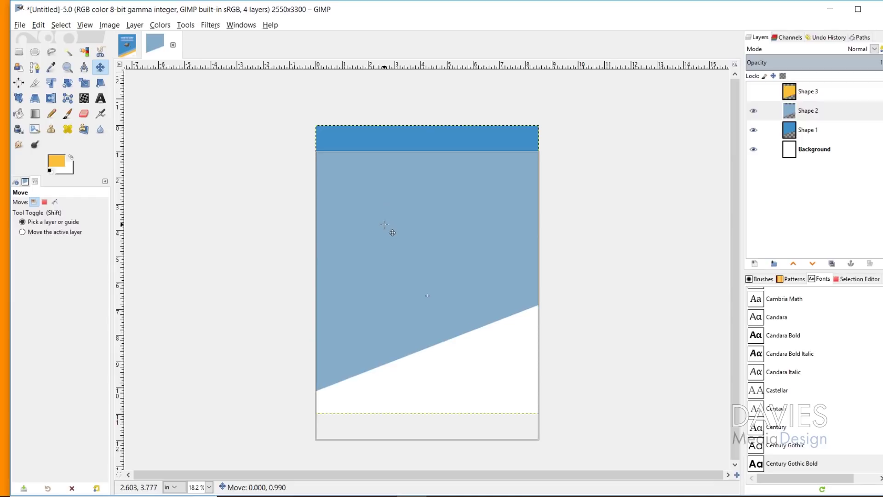
{"action": "left_click_drag", "start_coordinate": [383, 224], "coordinate": [383, 225]}
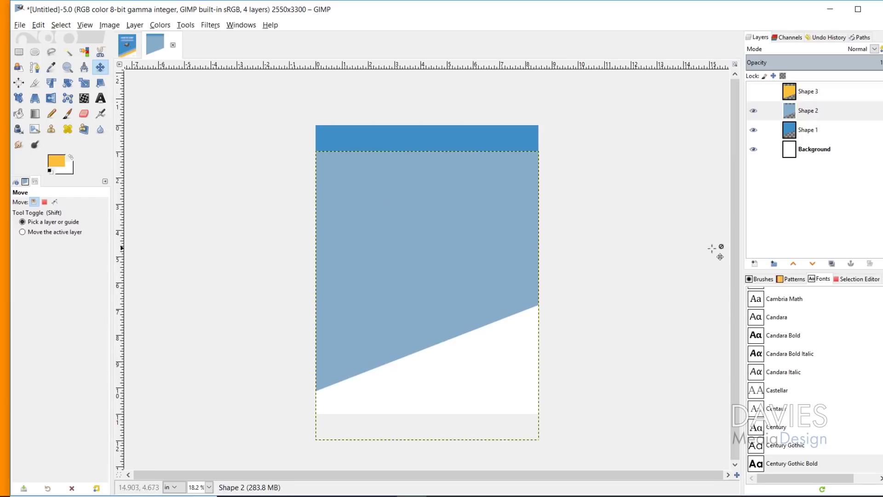
Show the yellow Shape 3 layer again and move it straight down about 1 in.
{"action": "left_click", "coordinate": [753, 92]}
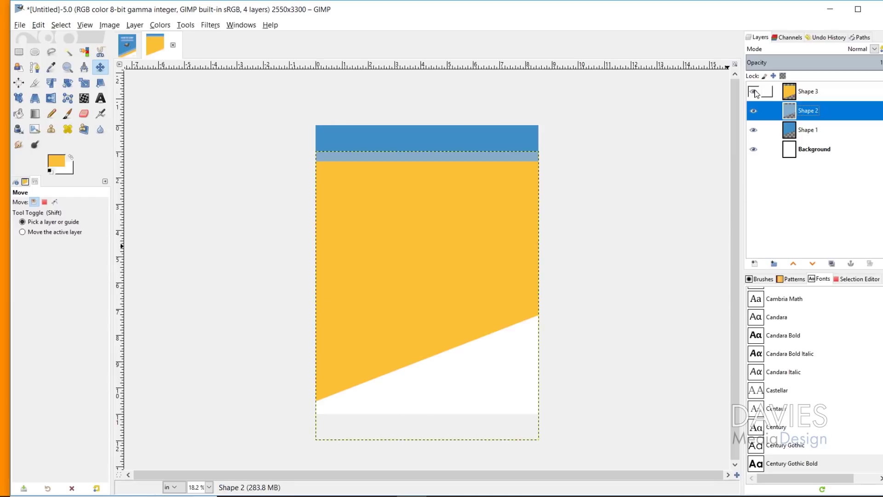
{"action": "left_click", "coordinate": [426, 213]}
{"action": "left_click_drag", "start_coordinate": [426, 213], "coordinate": [427, 241]}
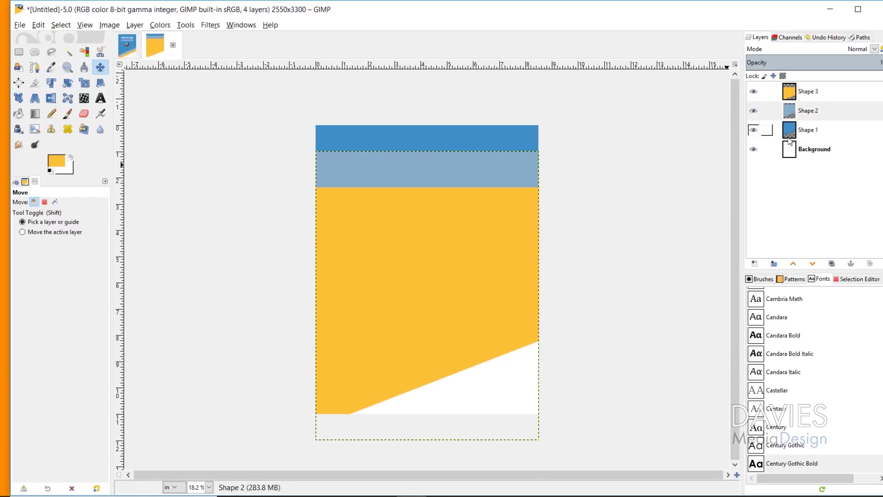
Stack the layers with Shape 1 above Shape 2 above Shape 3, and move Shape 2 straight down about 0.2 in.
{"action": "left_click_drag", "start_coordinate": [790, 133], "coordinate": [793, 92]}
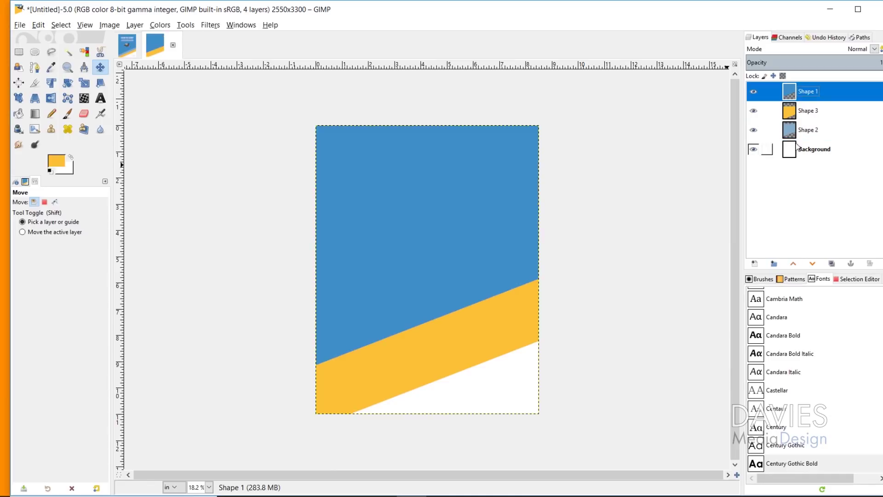
{"action": "left_click_drag", "start_coordinate": [791, 135], "coordinate": [796, 109]}
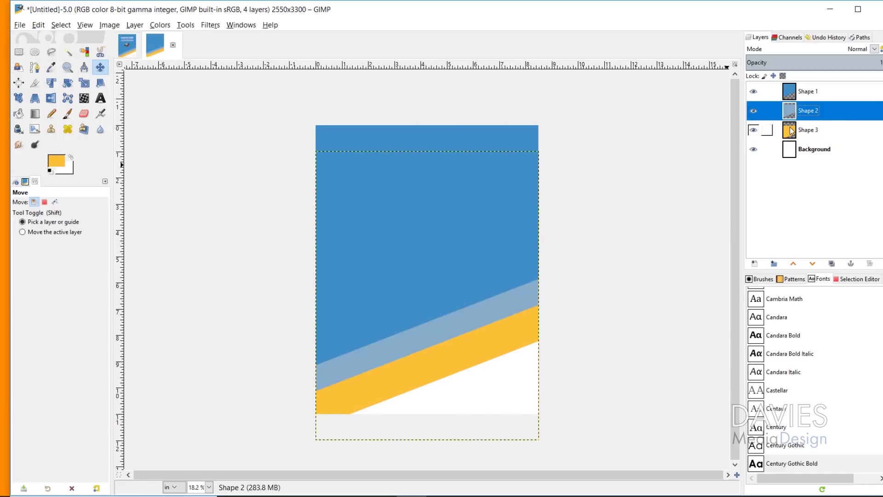
{"action": "left_click", "coordinate": [440, 345]}
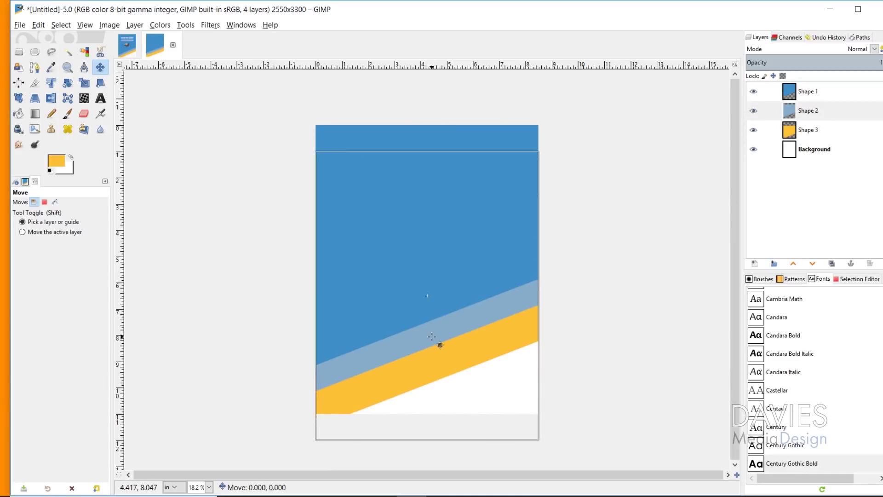
{"action": "left_click_drag", "start_coordinate": [439, 345], "coordinate": [441, 350]}
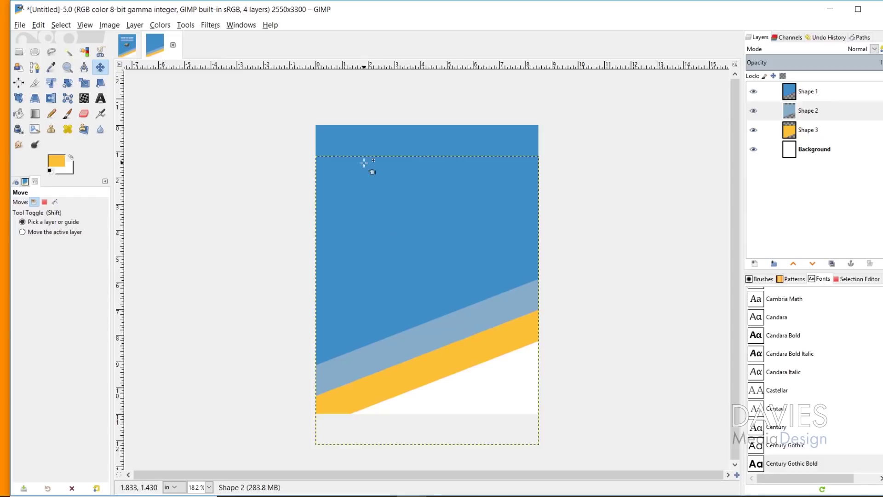
Check the finished cover in GIMP PDF.xcf for reference, and open the recent image GIMP Logo Large.png.
{"action": "left_click", "coordinate": [127, 52]}
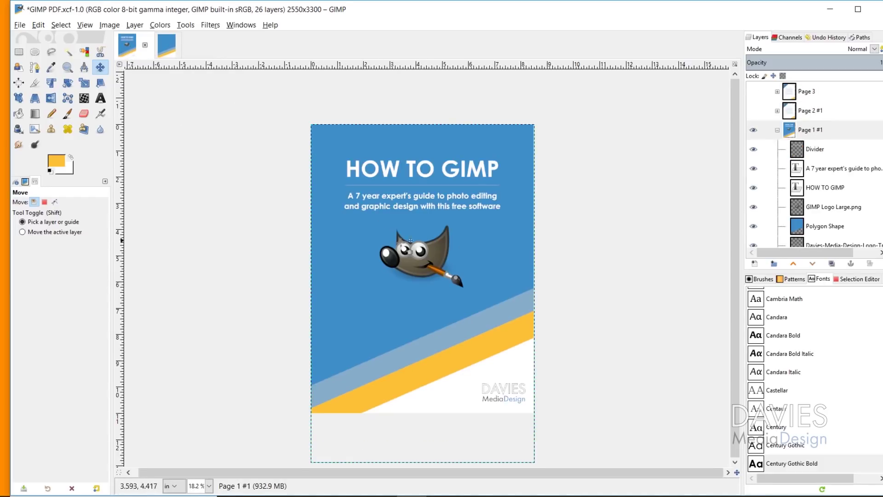
{"action": "left_click", "coordinate": [170, 50]}
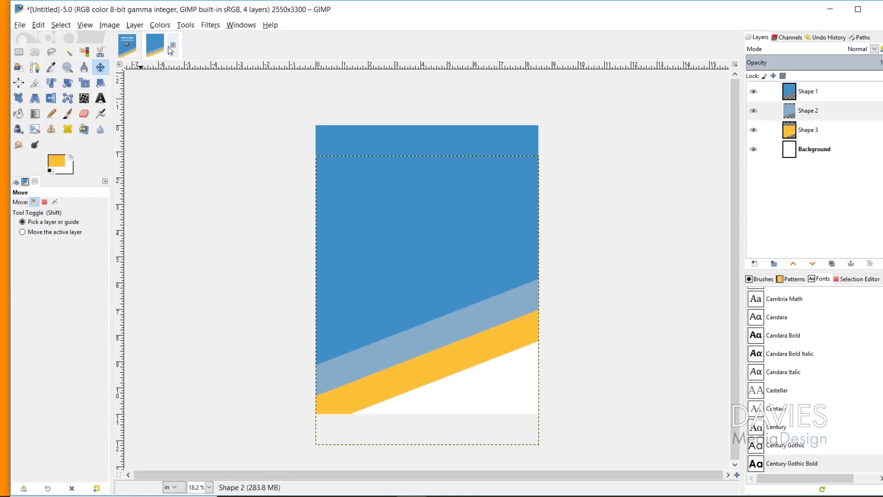
{"action": "left_click", "coordinate": [19, 25]}
{"action": "mouse_move", "coordinate": [43, 95]}
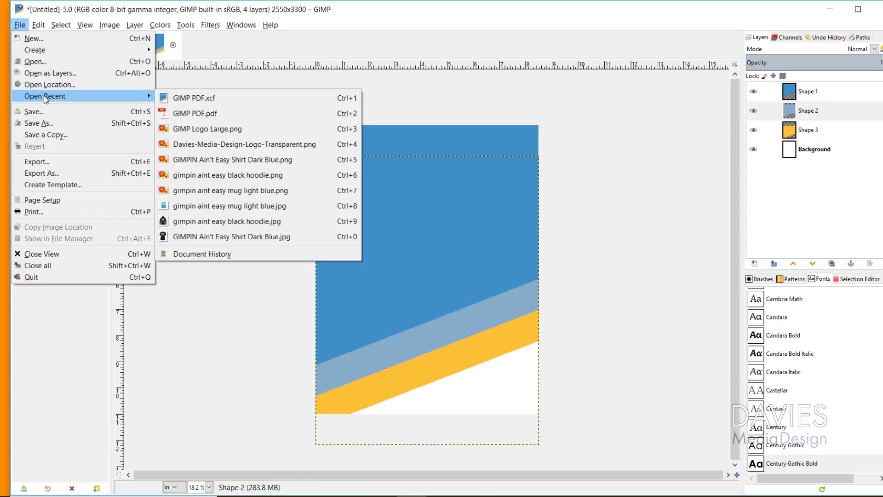
{"action": "left_click", "coordinate": [205, 130]}
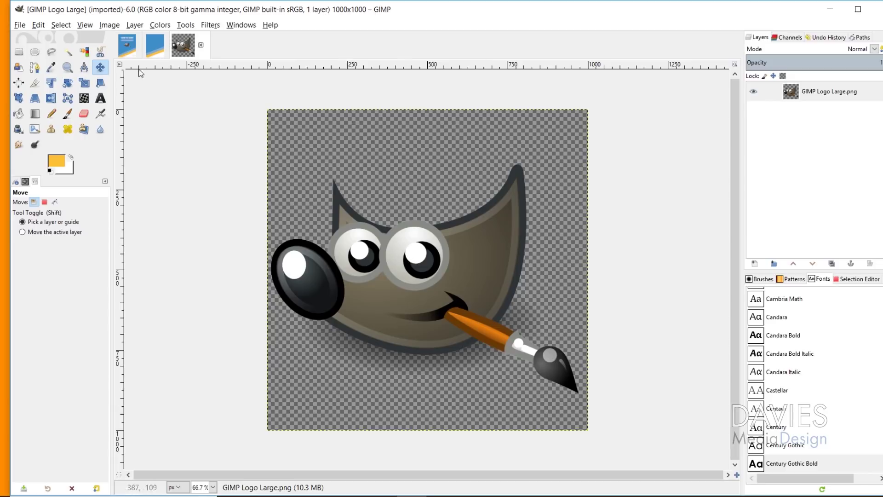
Copy the GIMP logo and paste it into the untitled cover image as a new layer.
{"action": "left_click", "coordinate": [38, 25]}
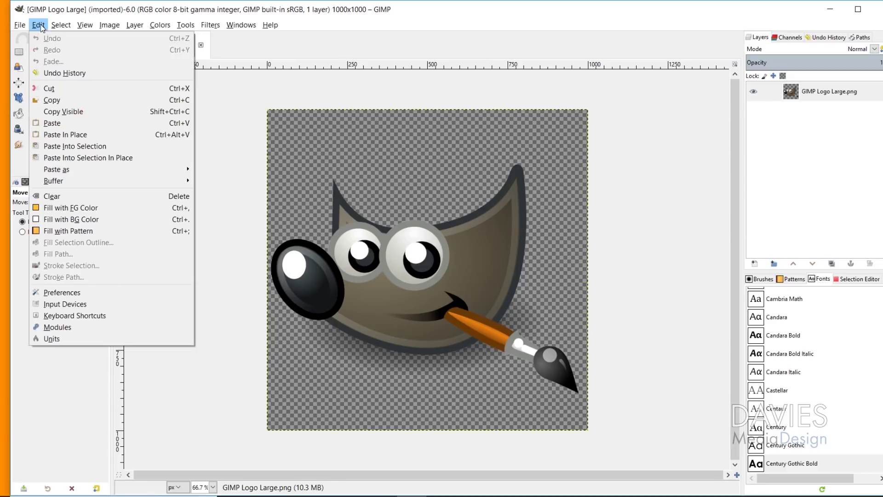
{"action": "left_click", "coordinate": [64, 100]}
{"action": "left_click", "coordinate": [149, 47]}
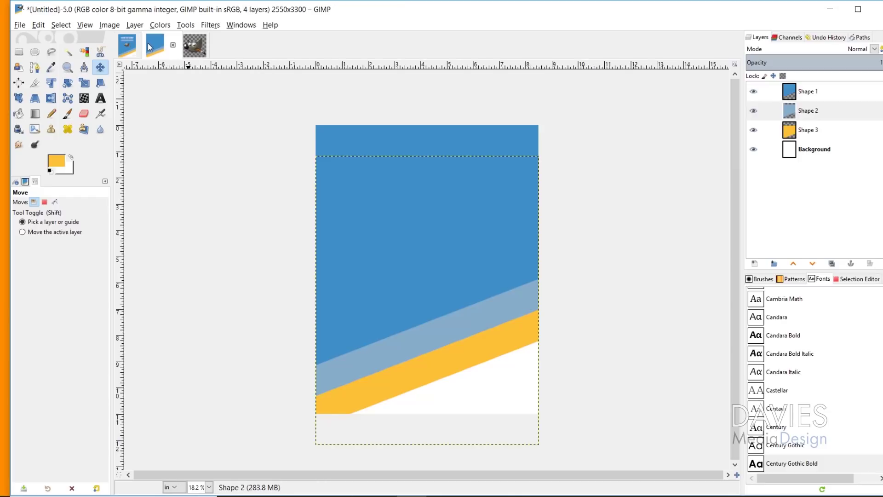
{"action": "left_click", "coordinate": [39, 25]}
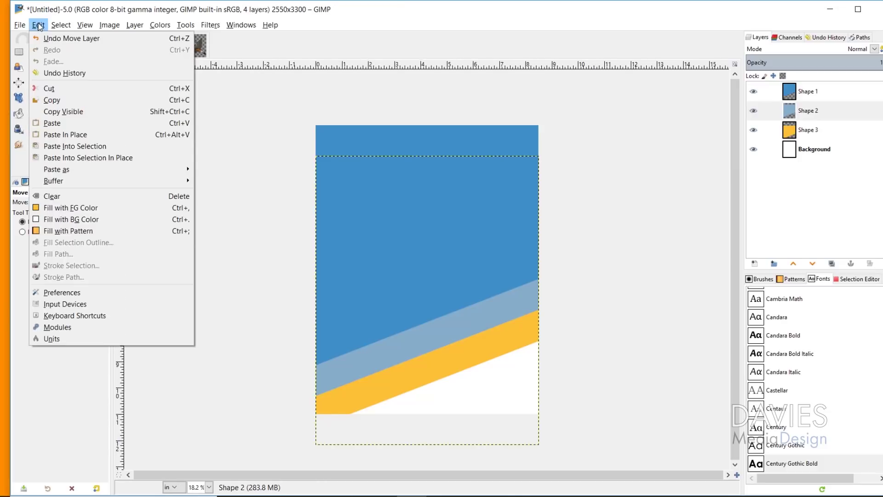
{"action": "left_click", "coordinate": [58, 123]}
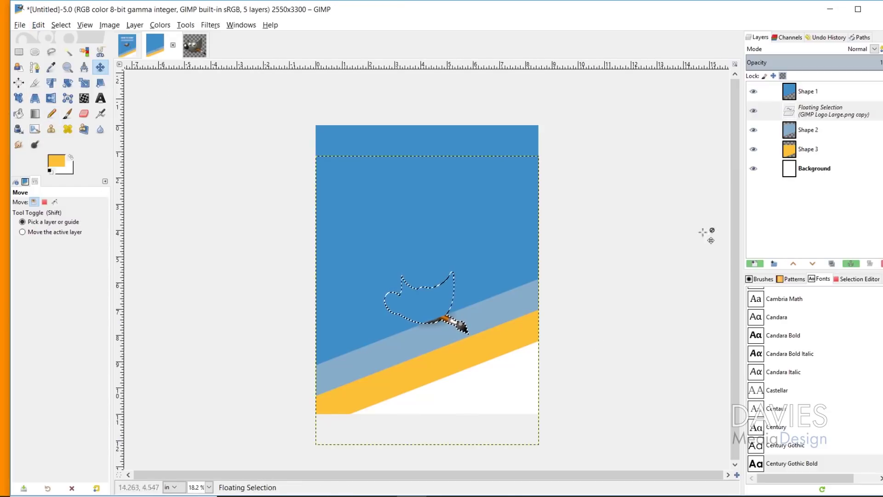
{"action": "left_click", "coordinate": [755, 263]}
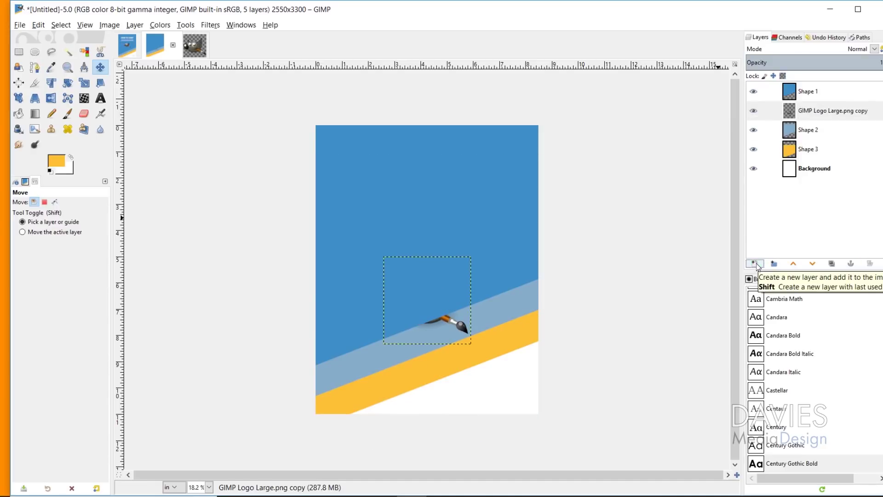
Raise the logo layer to the top of the layer stack and move the logo up about 2 in.
{"action": "left_click_drag", "start_coordinate": [794, 114], "coordinate": [798, 90]}
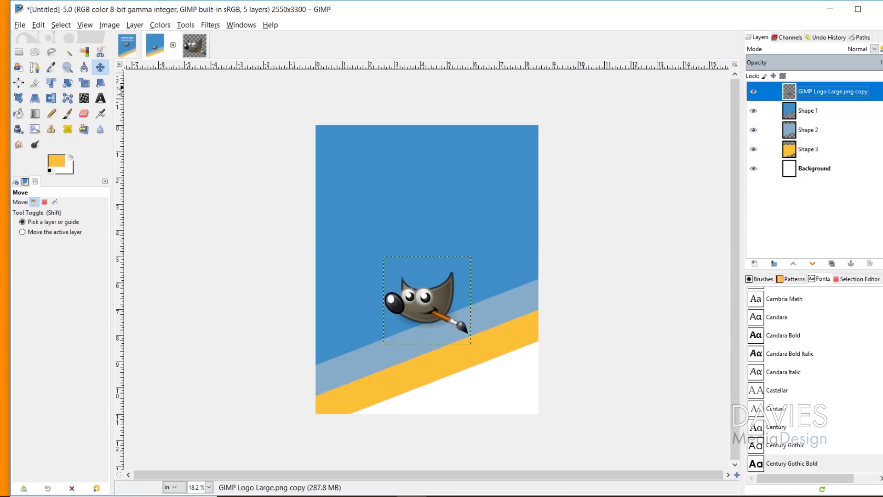
{"action": "left_click_drag", "start_coordinate": [437, 309], "coordinate": [437, 261]}
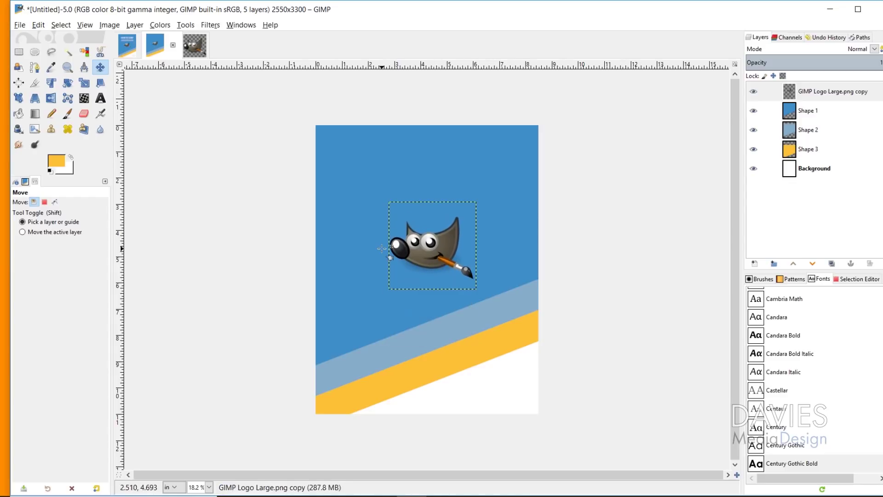
Add the title "HOW TO GIMP" in Century Gothic Bold above the logo and colour it white.
{"action": "left_click", "coordinate": [101, 98]}
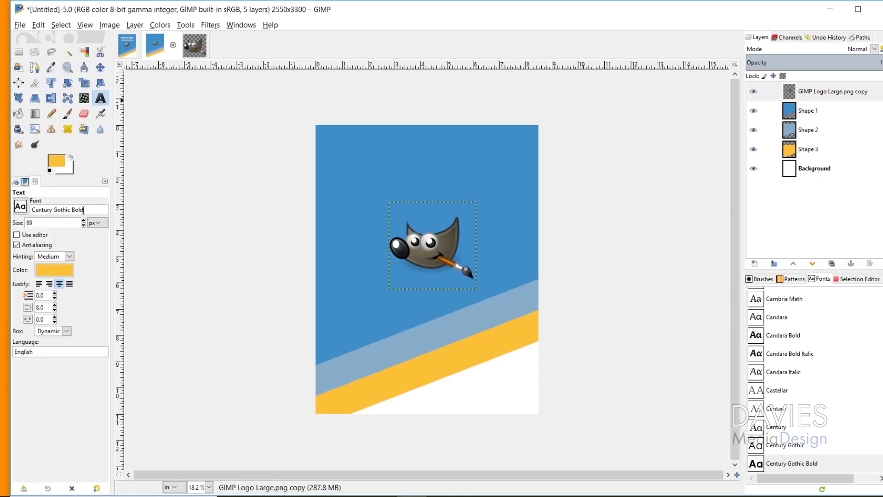
{"action": "left_click", "coordinate": [345, 155]}
{"action": "type", "text": "HOW TO GIMP"}
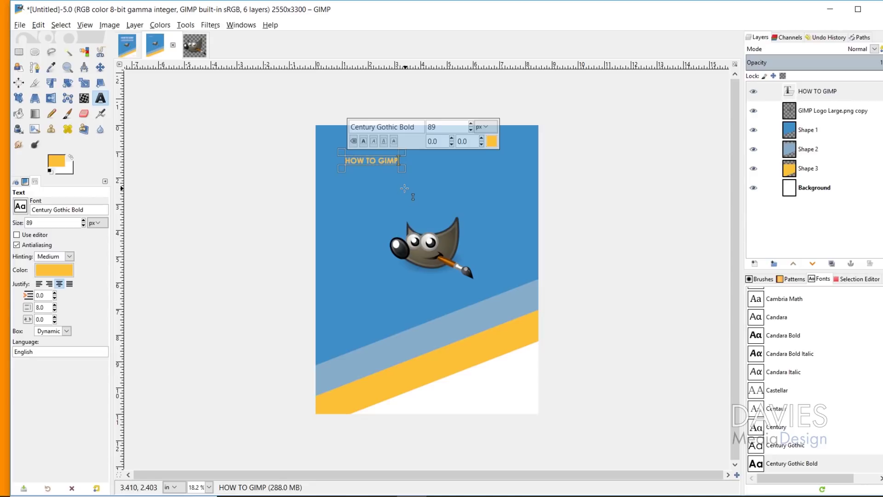
{"action": "left_click", "coordinate": [53, 270]}
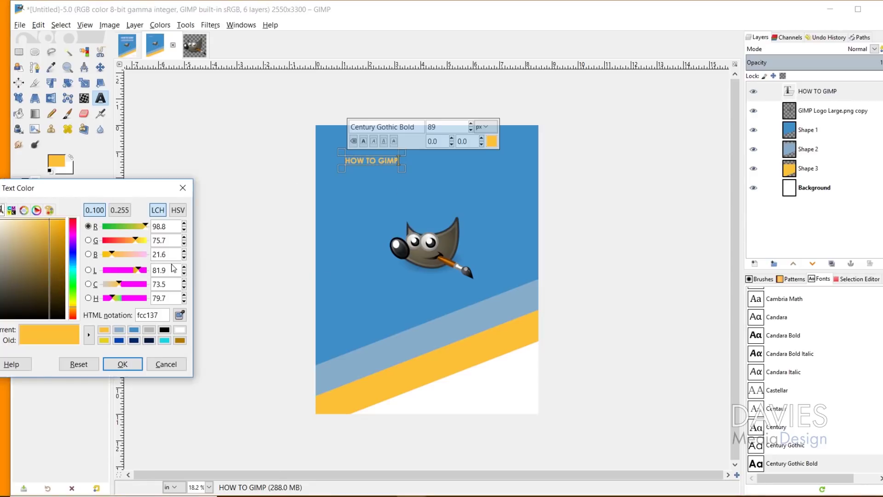
{"action": "left_click", "coordinate": [177, 330]}
{"action": "left_click", "coordinate": [122, 364]}
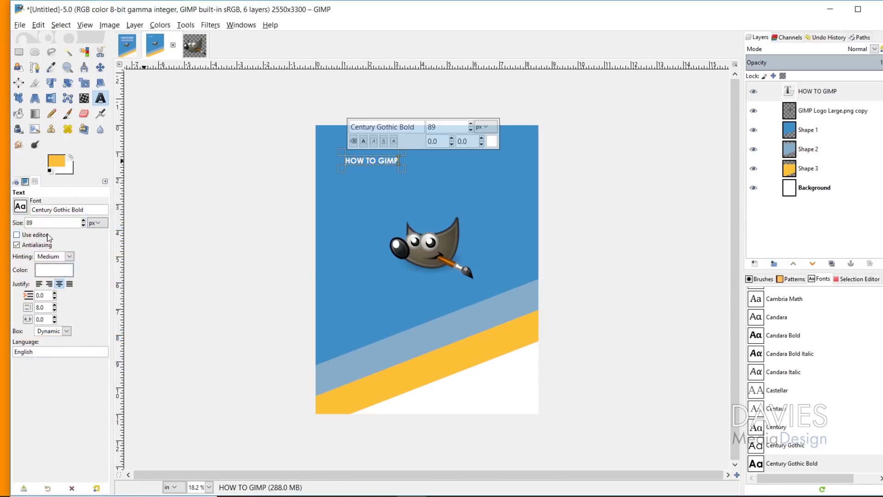
Set the title's font size to 275 px and move the title up about 0.4 in.
{"action": "double_click", "coordinate": [80, 221]}
{"action": "type", "text": "125"}
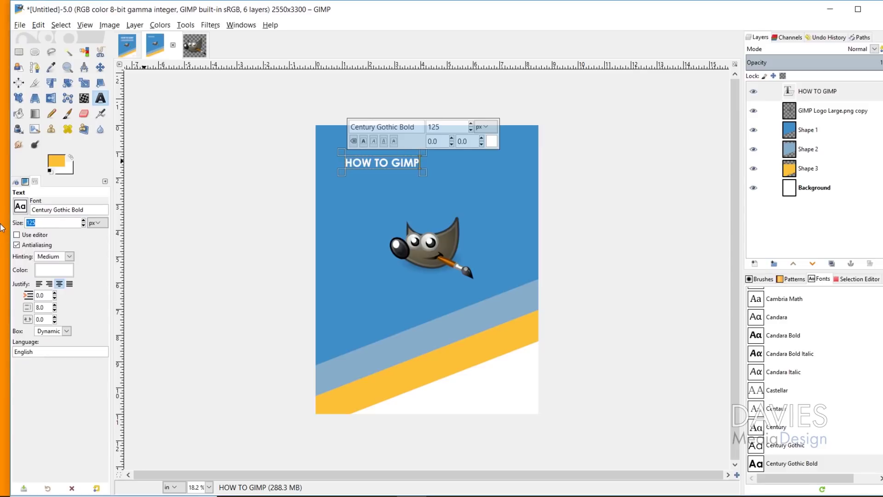
{"action": "key", "text": "Return"}
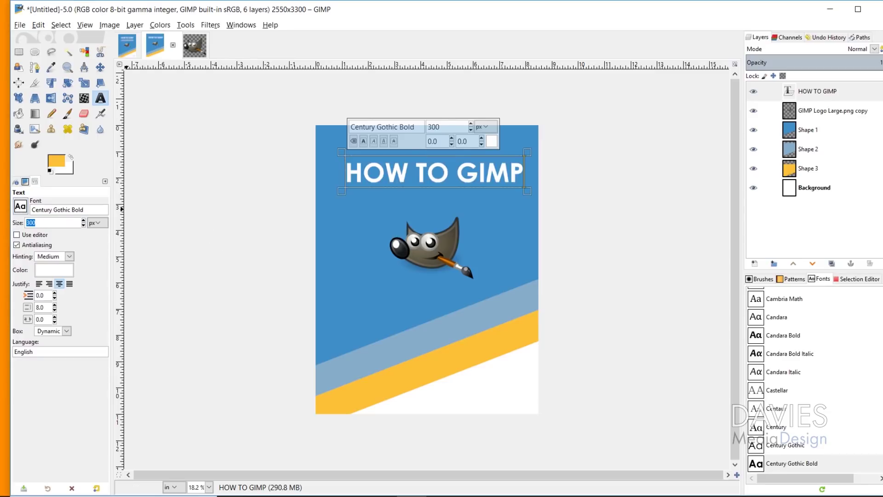
{"action": "key", "text": "Return"}
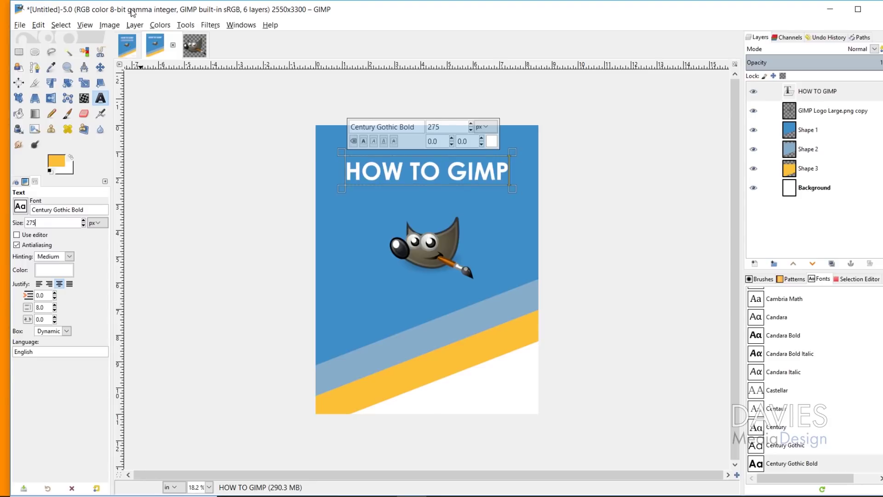
{"action": "left_click", "coordinate": [101, 67]}
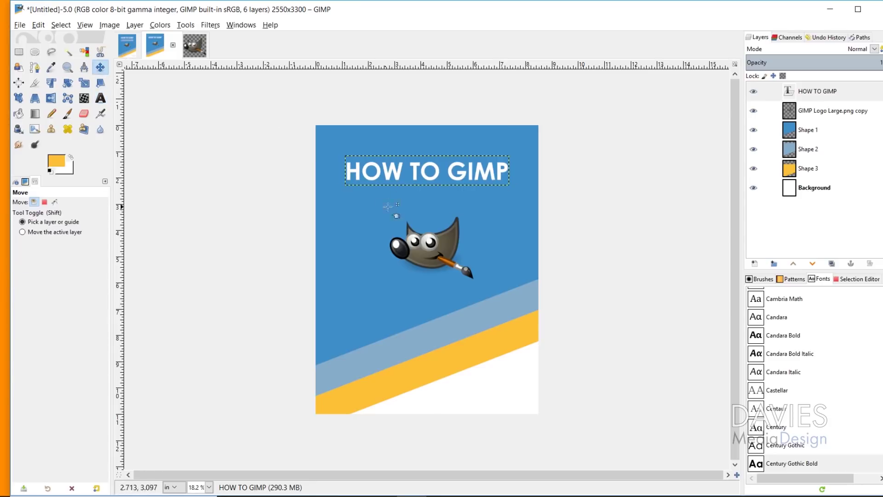
{"action": "left_click_drag", "start_coordinate": [423, 177], "coordinate": [424, 163]}
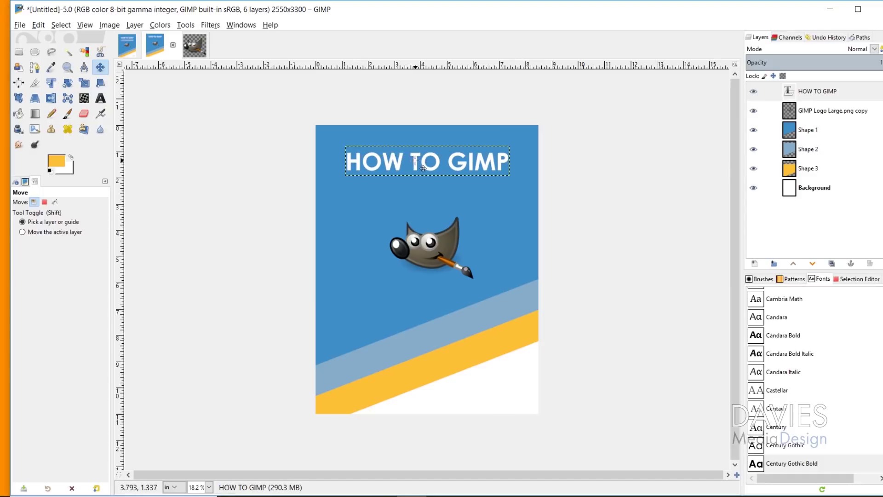
Add a two-line subtitle below the title reading "A 7 year expert's guide to photo editing" and "and graphic design".
{"action": "left_click", "coordinate": [100, 98]}
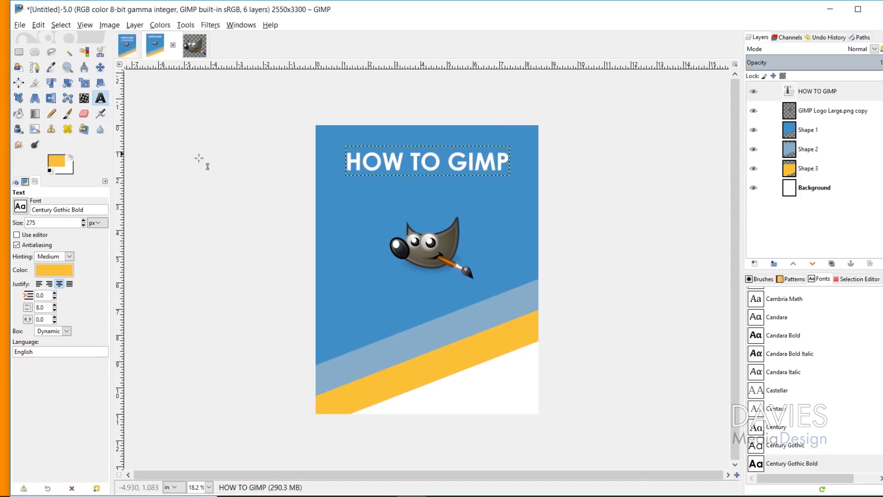
{"action": "left_click", "coordinate": [344, 182]}
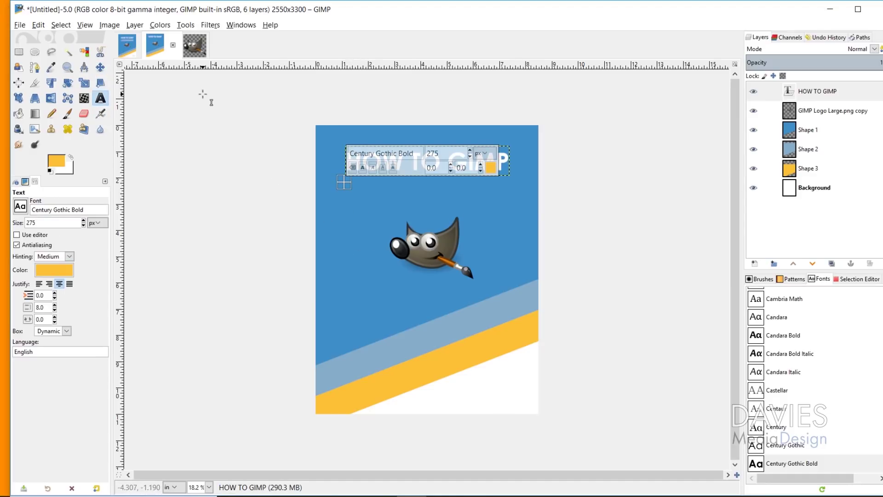
{"action": "type", "text": "A 7 year e"}
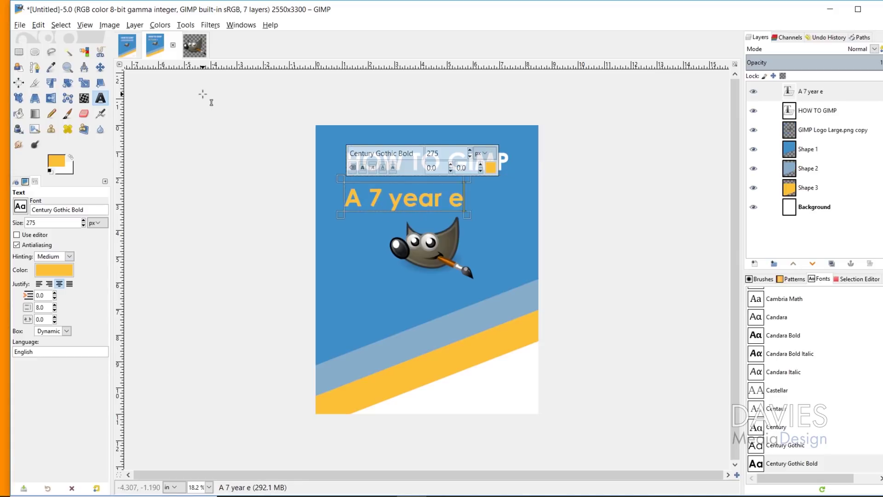
{"action": "type", "text": "xpert's gui"}
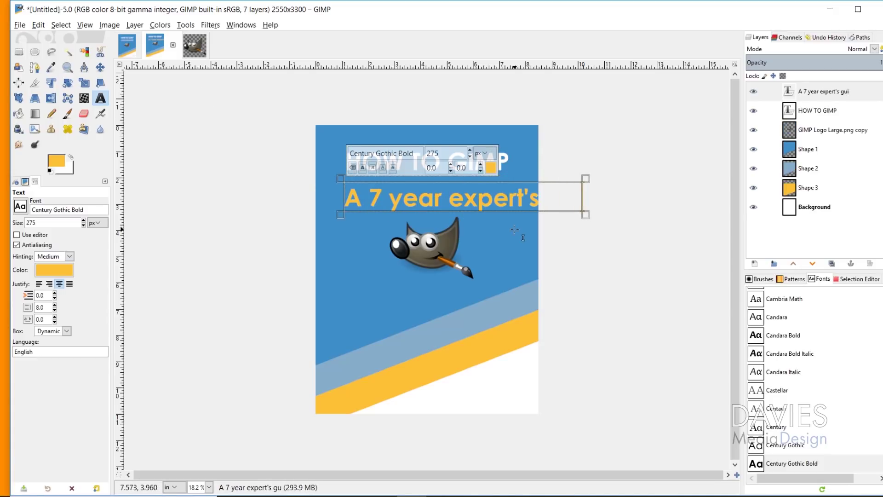
{"action": "type", "text": "de to"}
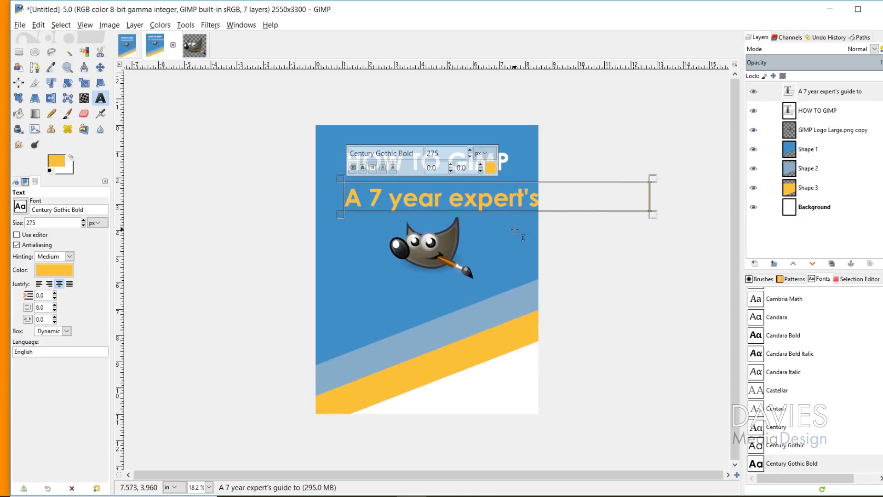
{"action": "type", "text": " photo"}
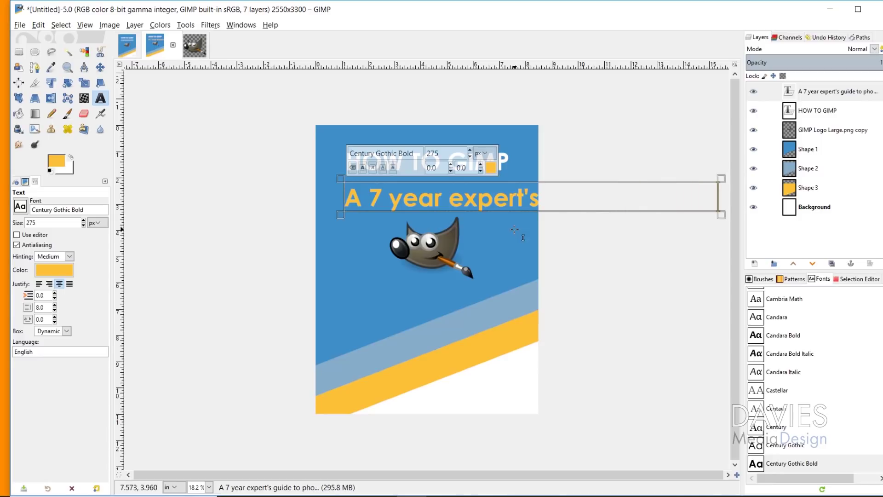
{"action": "key", "text": "Return"}
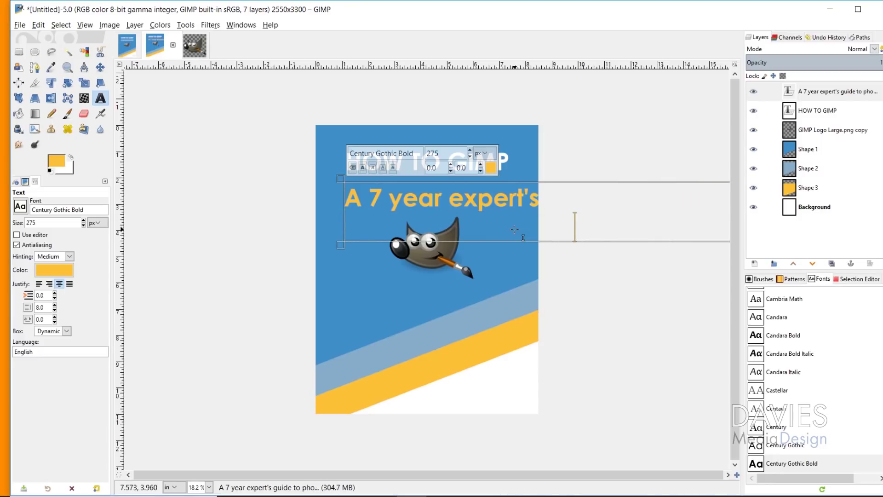
{"action": "type", "text": "and graphic design"}
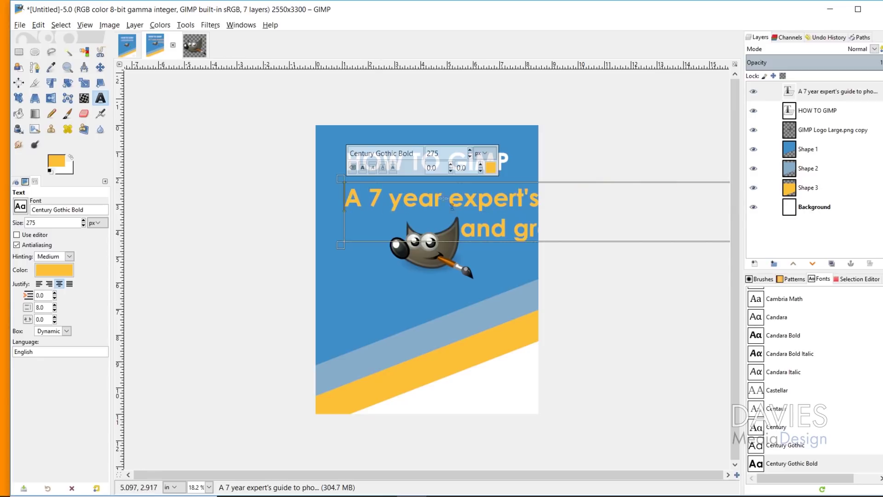
Set the subtitle's font size to 100 px and rebreak it so the second line starts with "editing".
{"action": "left_click", "coordinate": [83, 224]}
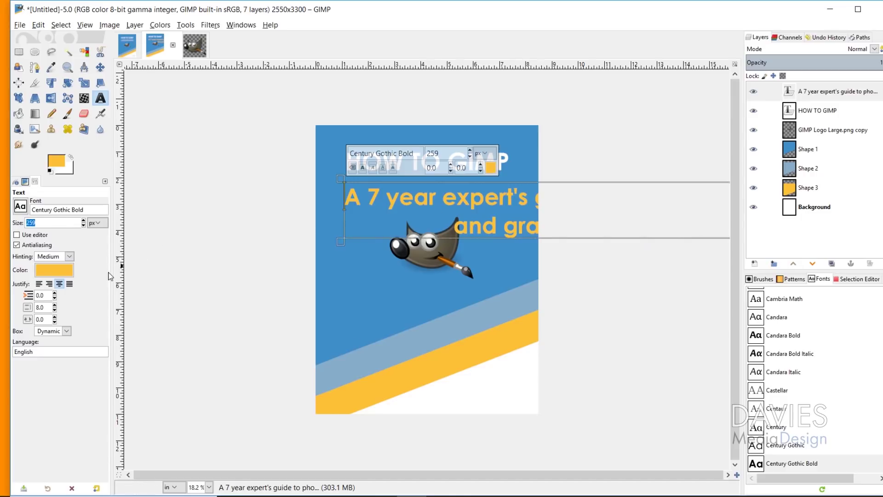
{"action": "type", "text": "125"}
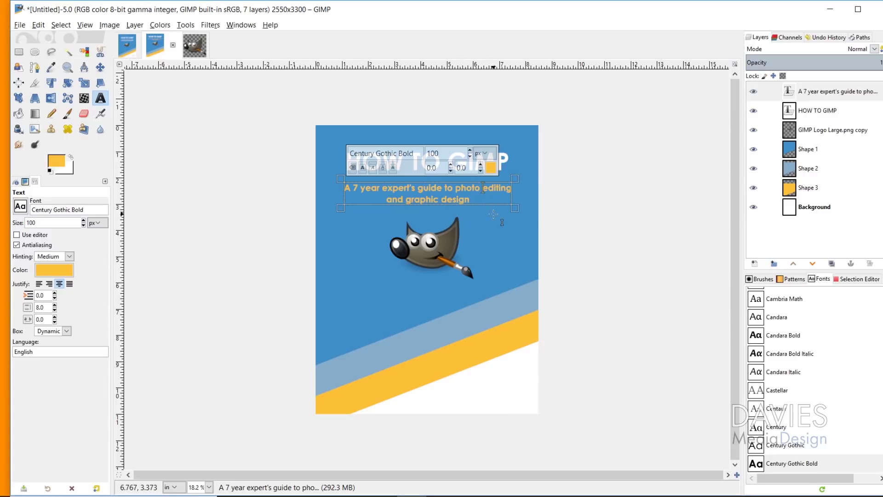
{"action": "key", "text": "Return"}
{"action": "left_click", "coordinate": [373, 211]}
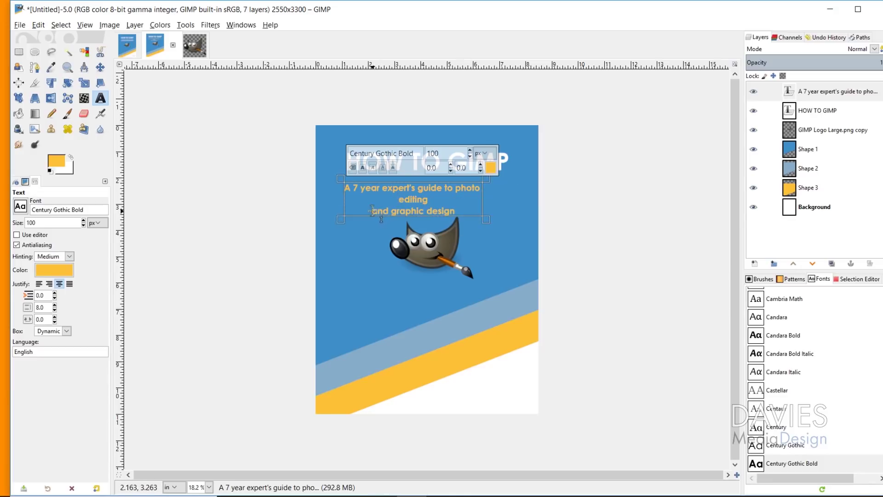
{"action": "key", "text": "BackSpace"}
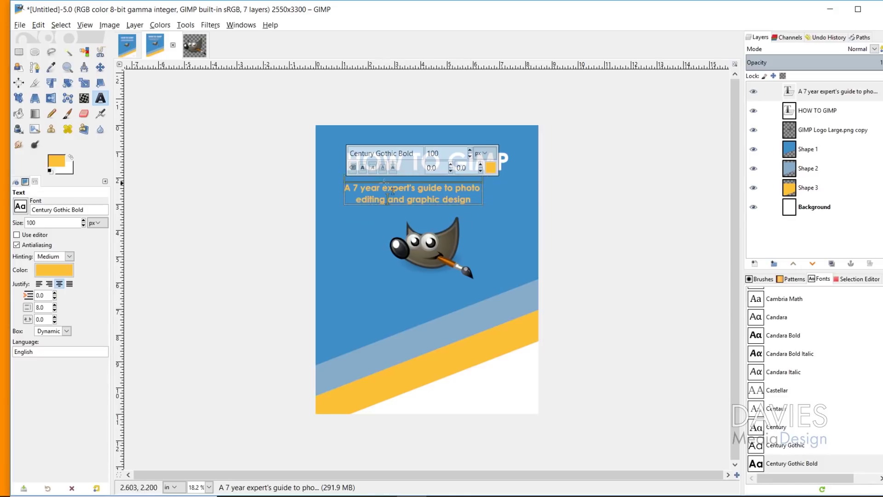
Colour the subtitle text white (ffffff) and move the subtitle about 0.5 in right and 0.15 in up.
{"action": "left_click_drag", "start_coordinate": [469, 201], "coordinate": [344, 187]}
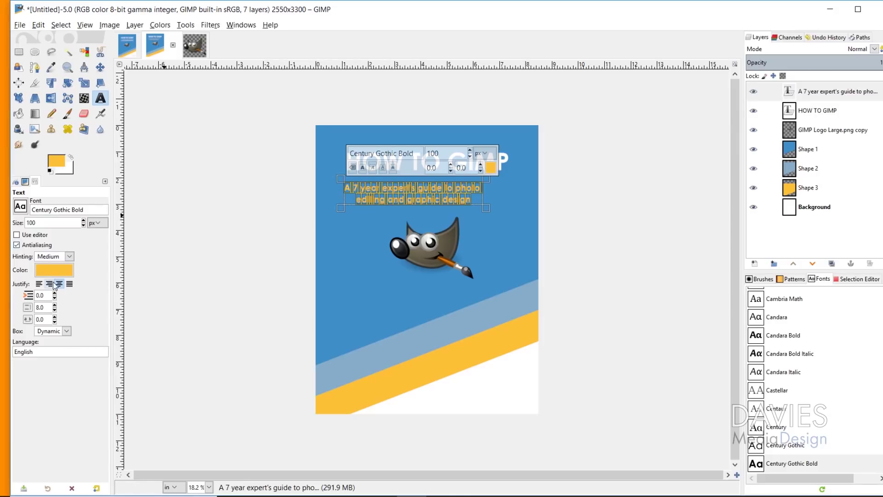
{"action": "left_click", "coordinate": [64, 272]}
{"action": "left_click", "coordinate": [179, 335]}
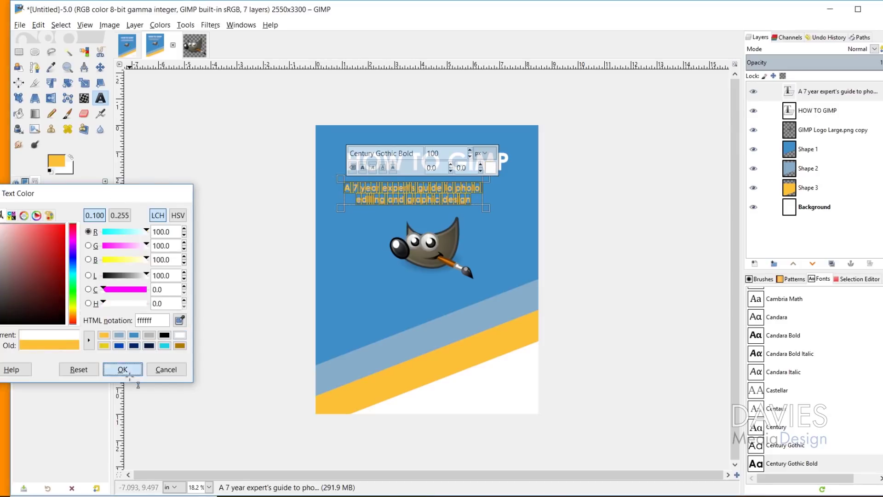
{"action": "left_click", "coordinate": [122, 369]}
{"action": "left_click", "coordinate": [101, 68]}
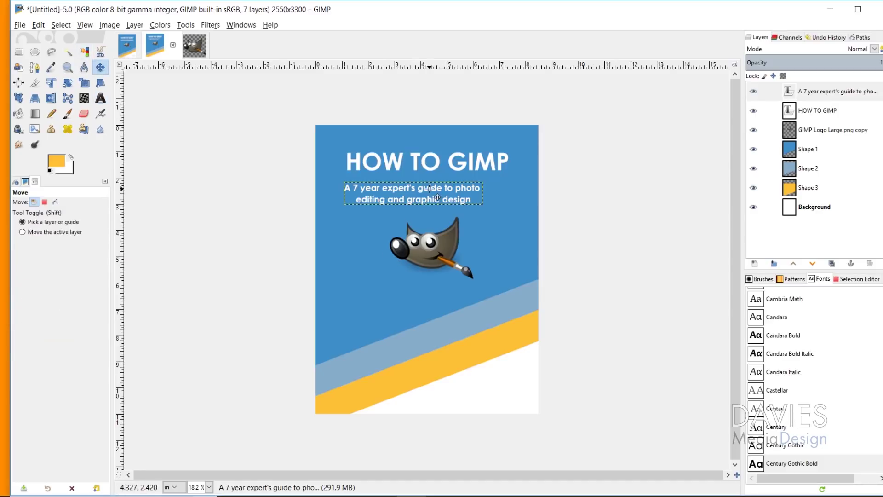
{"action": "left_click_drag", "start_coordinate": [438, 196], "coordinate": [451, 193]}
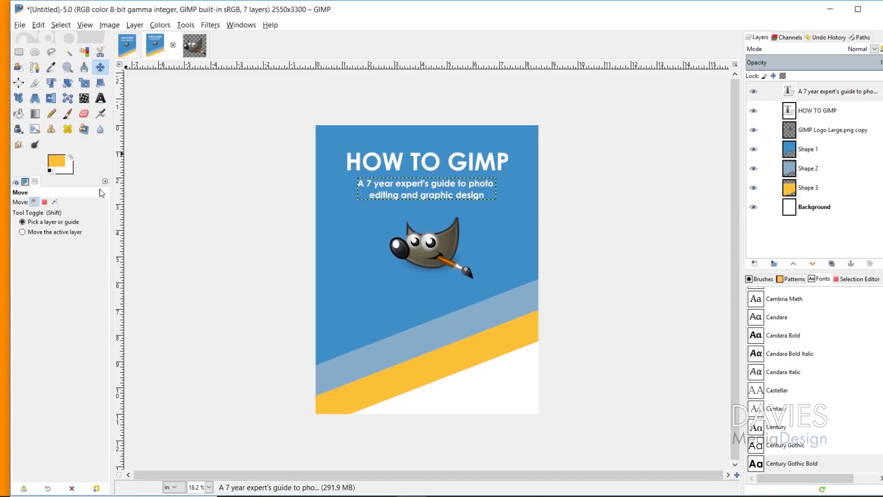
Append "with this free software" to the subtitle and break its lines after "photo editing".
{"action": "left_click", "coordinate": [100, 98]}
{"action": "left_click", "coordinate": [486, 194]}
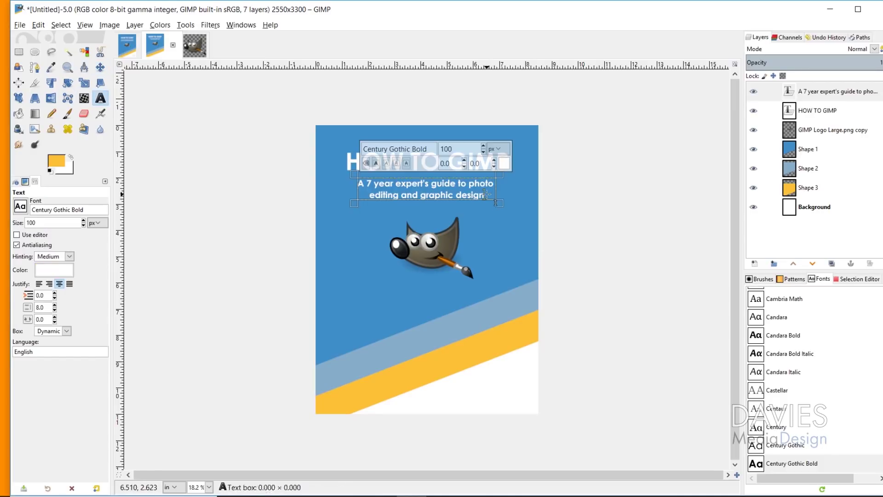
{"action": "type", "text": "with this"}
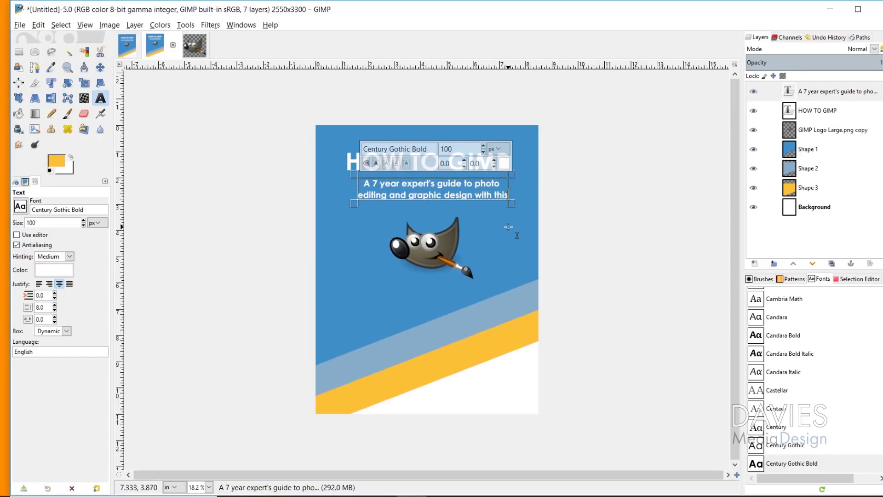
{"action": "type", "text": " free so"}
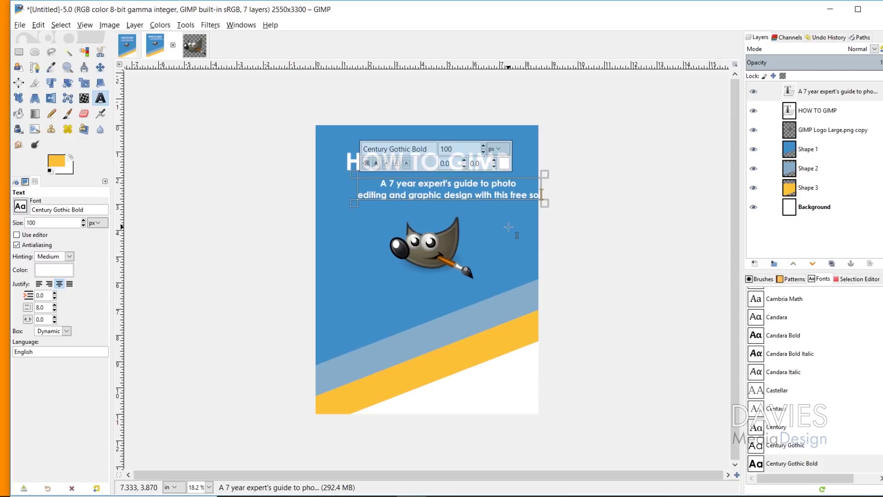
{"action": "type", "text": "ftware"}
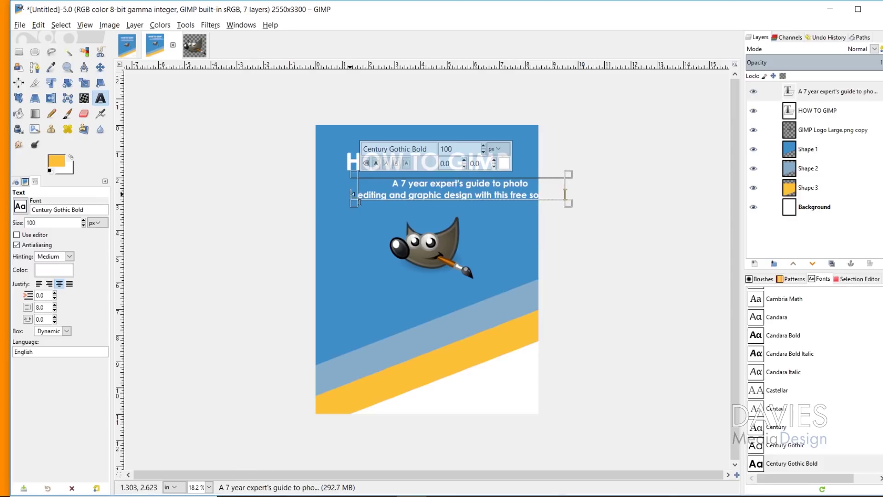
{"action": "key", "text": "BackSpace"}
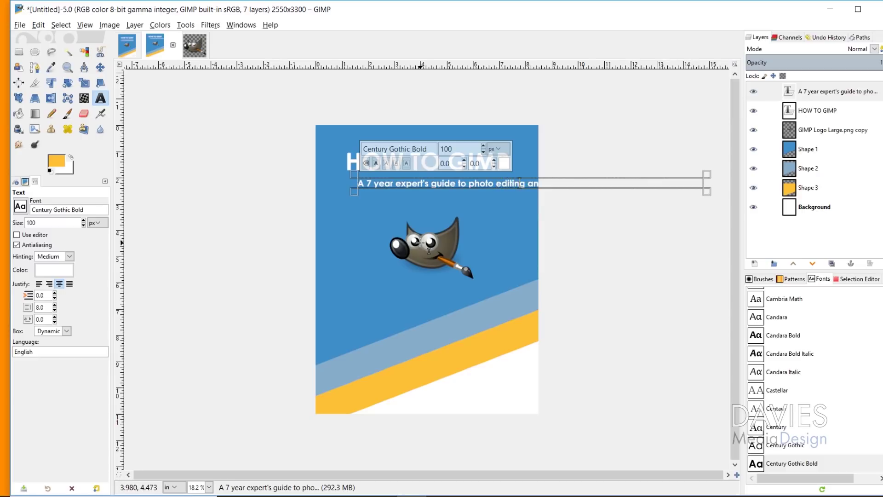
{"action": "key", "text": "Return"}
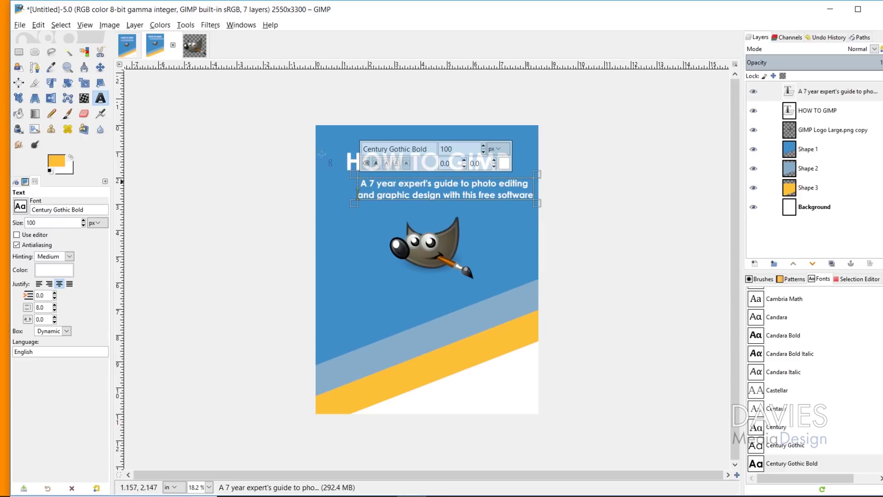
Centre the title and the subtitle horizontally relative to the image with the Align tool.
{"action": "left_click", "coordinate": [19, 82]}
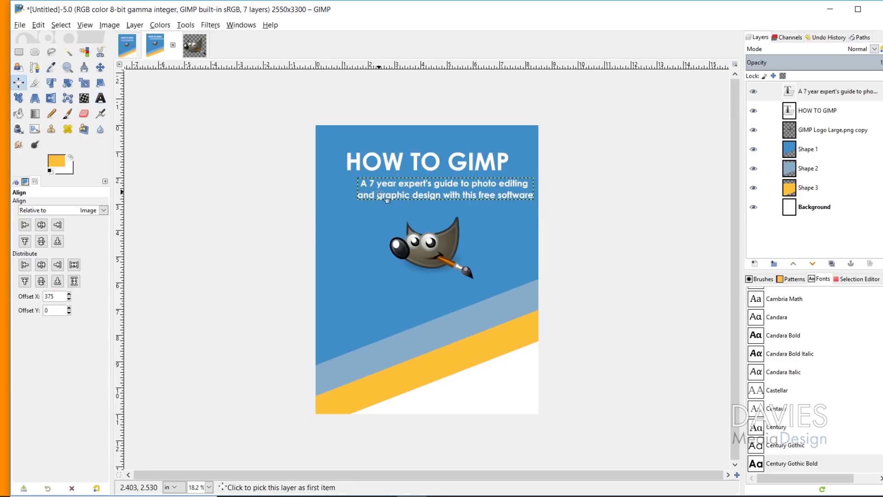
{"action": "left_click", "coordinate": [388, 165]}
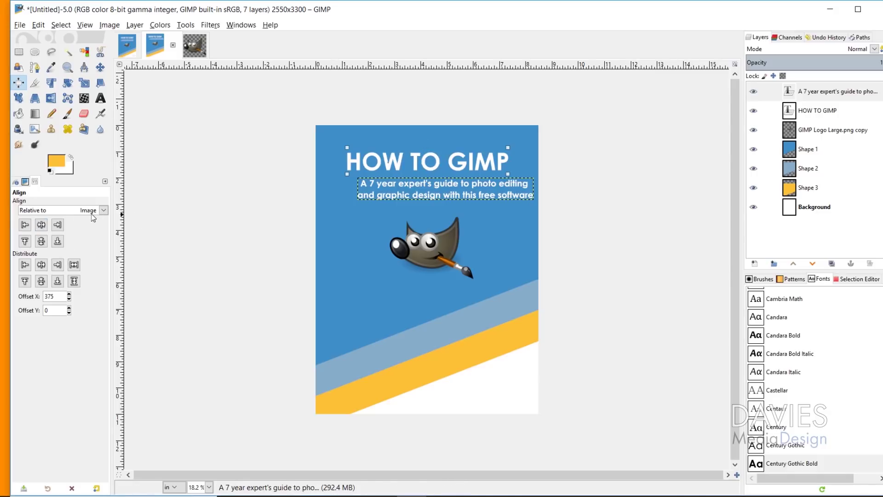
{"action": "left_click", "coordinate": [42, 225]}
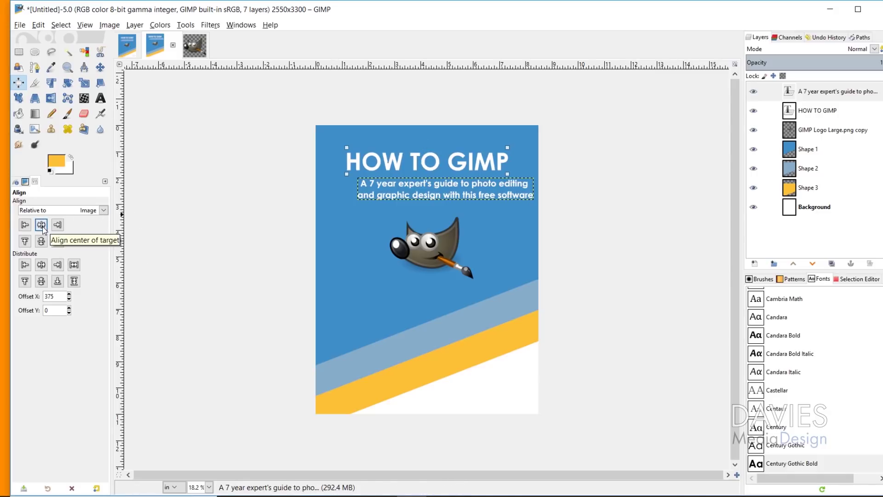
{"action": "left_click", "coordinate": [371, 184]}
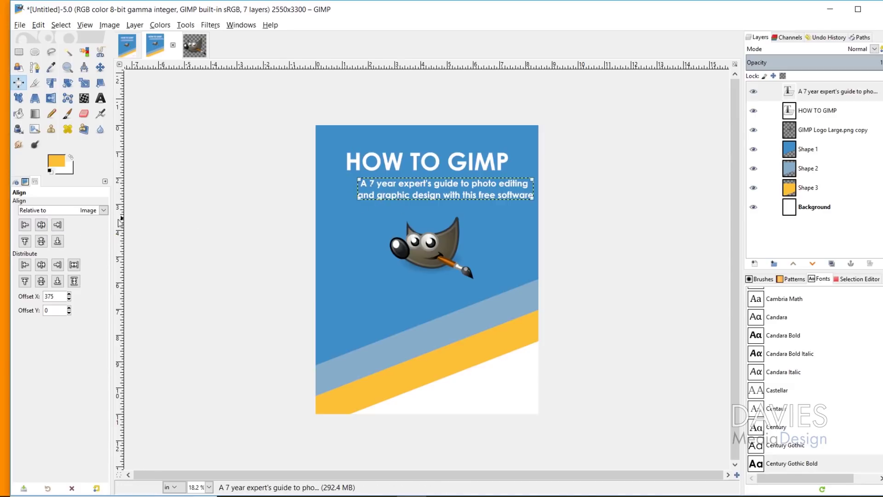
{"action": "left_click", "coordinate": [40, 228]}
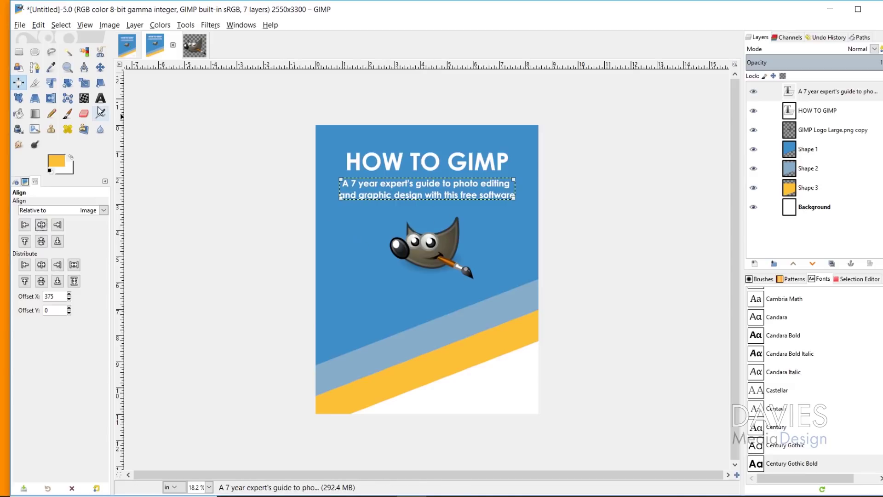
Reduce the subtitle's font size to 92 px and pick the subtitle as the Align tool's target.
{"action": "key", "text": "t"}
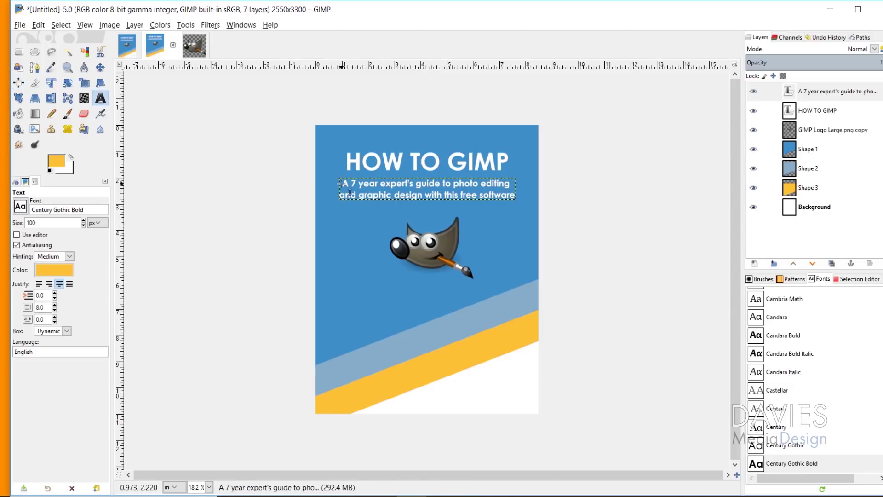
{"action": "left_click", "coordinate": [350, 192]}
{"action": "left_click", "coordinate": [84, 225]}
{"action": "left_click", "coordinate": [84, 224]}
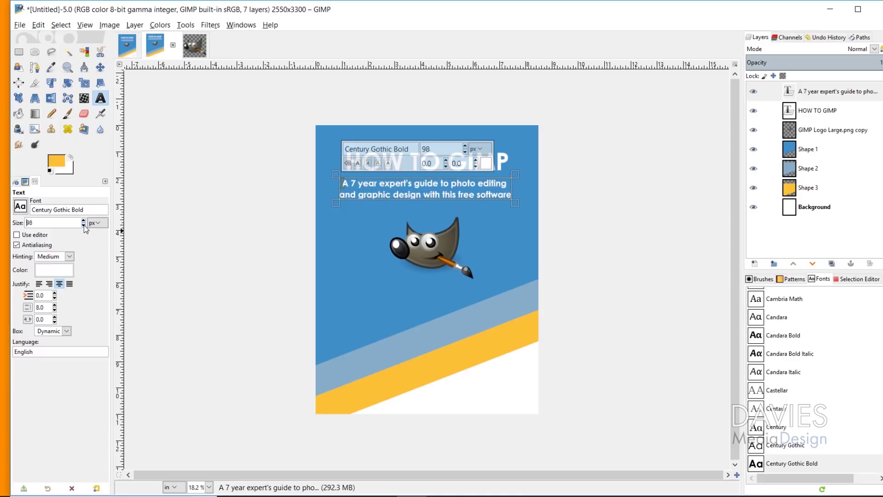
{"action": "left_click", "coordinate": [84, 225]}
{"action": "left_click", "coordinate": [83, 225]}
{"action": "left_click", "coordinate": [83, 225]}
{"action": "left_click", "coordinate": [84, 225]}
{"action": "left_click", "coordinate": [83, 225]}
{"action": "left_click", "coordinate": [84, 225]}
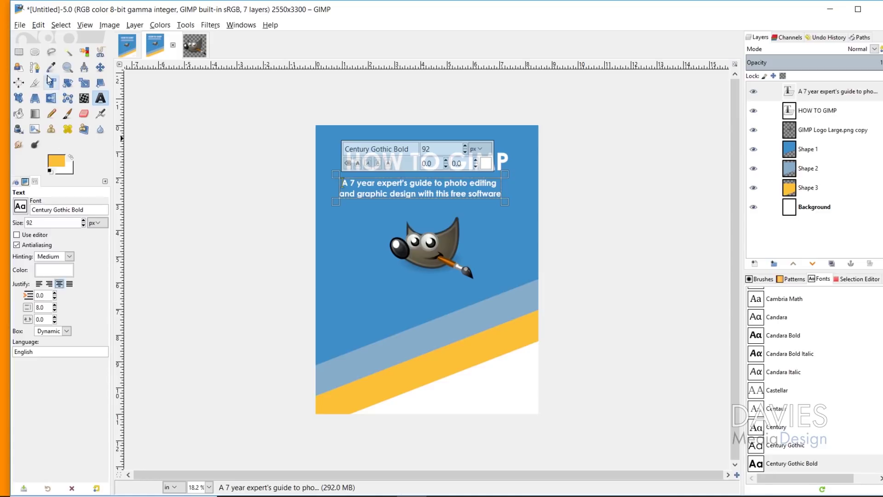
{"action": "left_click", "coordinate": [18, 82]}
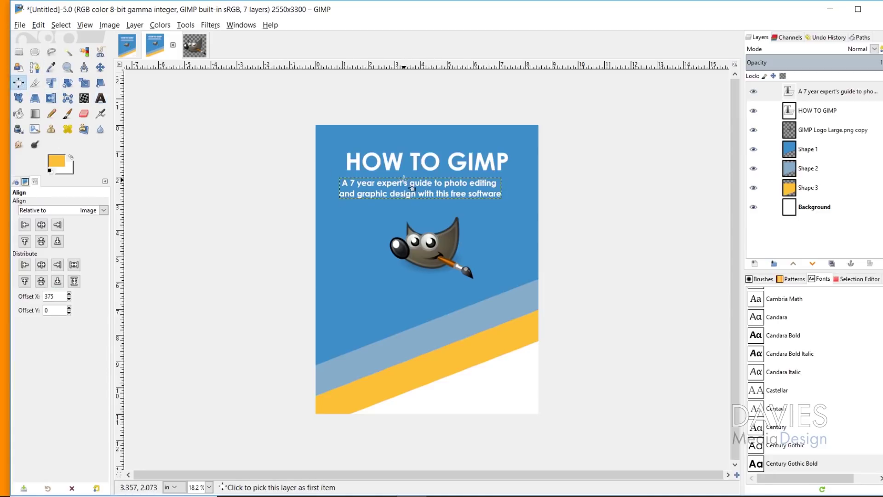
{"action": "left_click", "coordinate": [401, 192]}
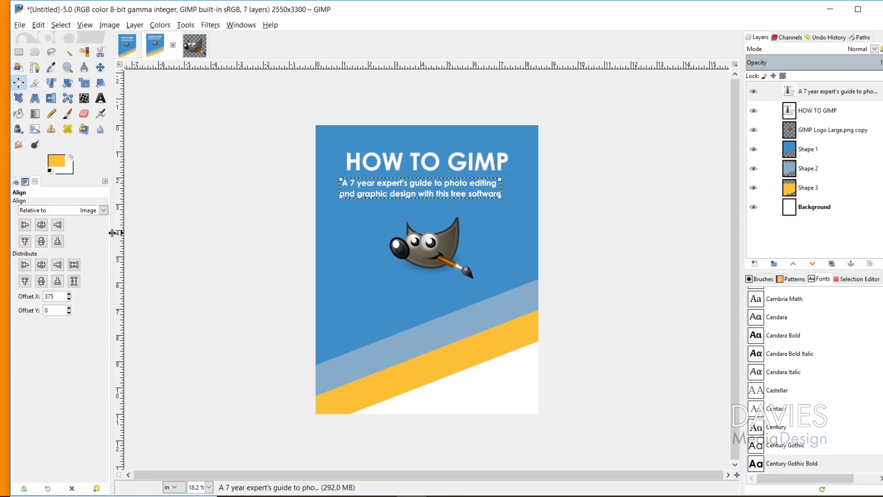
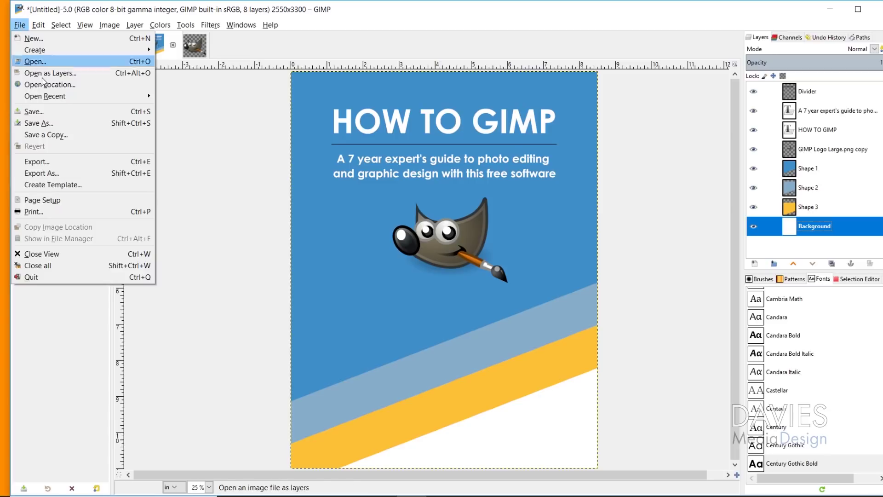
Open the recent file Davies-Media-Design-Logo-Transparent.png and copy its logo layer.
{"action": "mouse_move", "coordinate": [64, 96]}
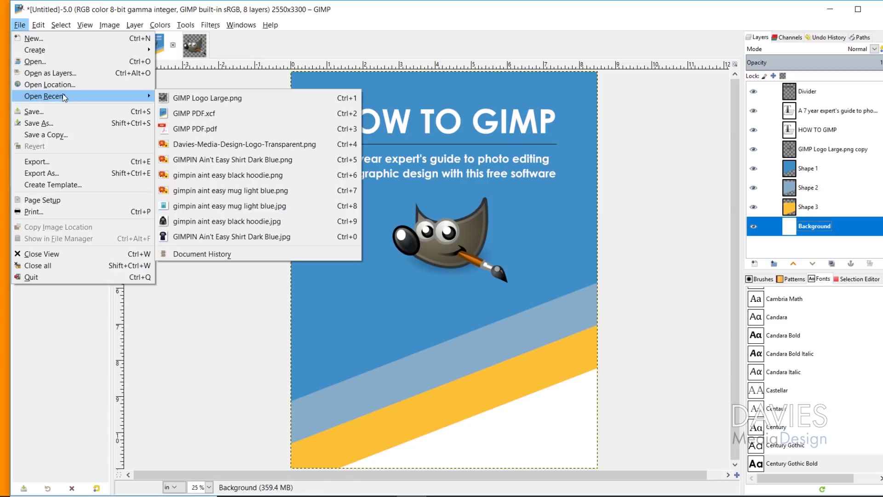
{"action": "left_click", "coordinate": [238, 144]}
{"action": "left_click", "coordinate": [38, 25]}
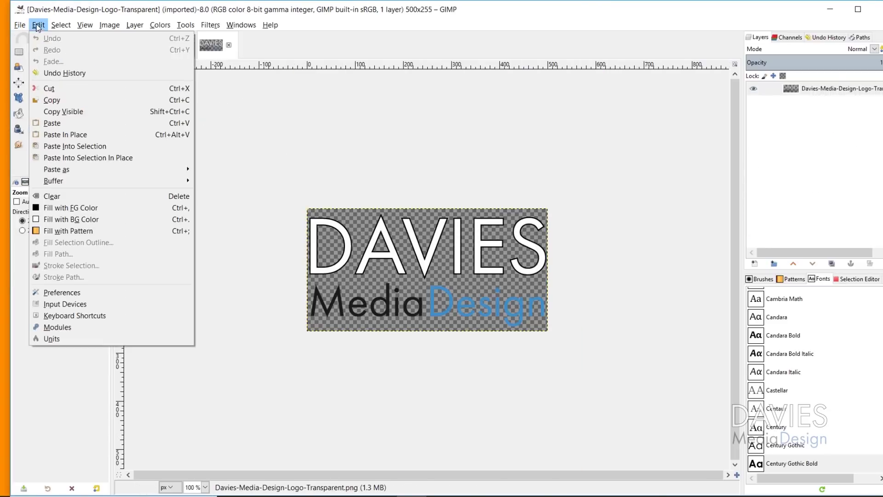
{"action": "left_click", "coordinate": [53, 98]}
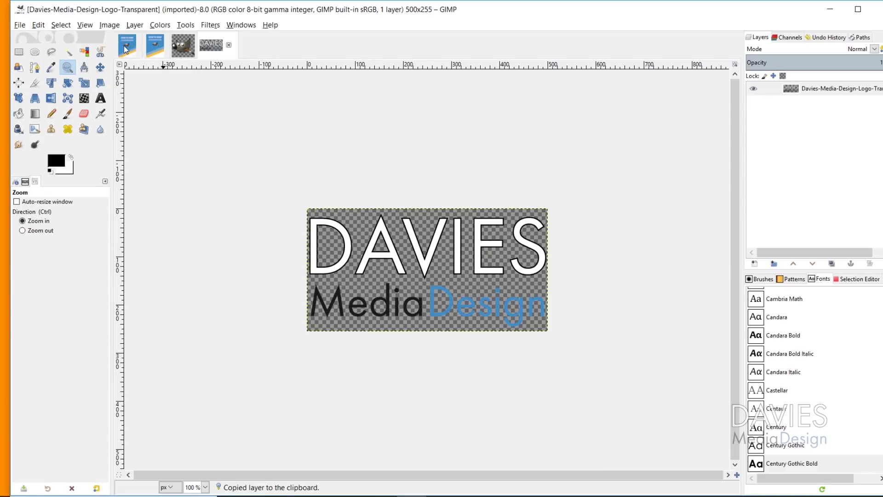
Paste the copied Davies Media Design logo into the cover document as a new layer directly above Background.
{"action": "left_click", "coordinate": [156, 49]}
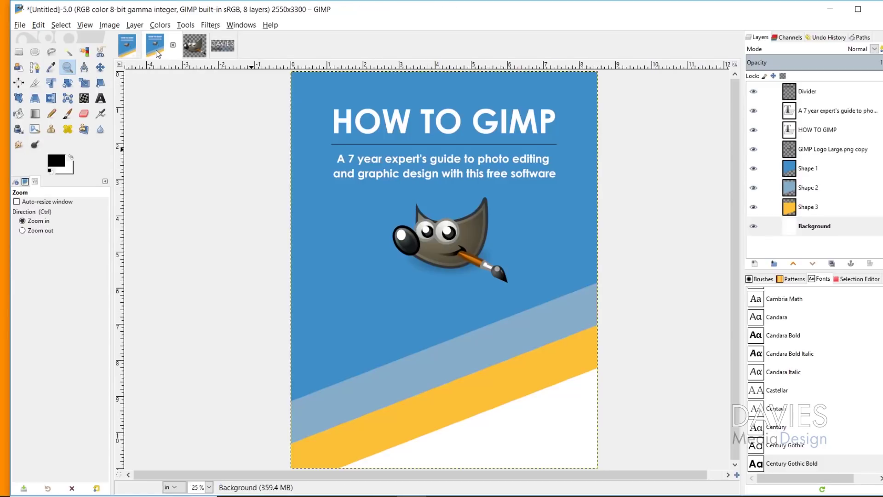
{"action": "left_click", "coordinate": [39, 25]}
{"action": "left_click", "coordinate": [76, 125]}
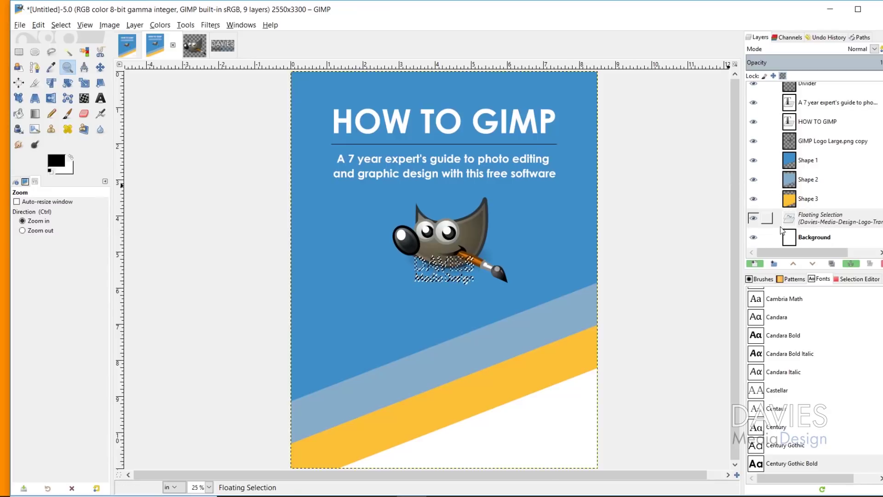
{"action": "left_click", "coordinate": [756, 265]}
Hide the Shape 1, Shape 2 and Shape 3 layers and move the pasted logo to the page's lower-right corner.
{"action": "left_click", "coordinate": [756, 202]}
{"action": "left_click", "coordinate": [753, 178]}
{"action": "left_click", "coordinate": [753, 160]}
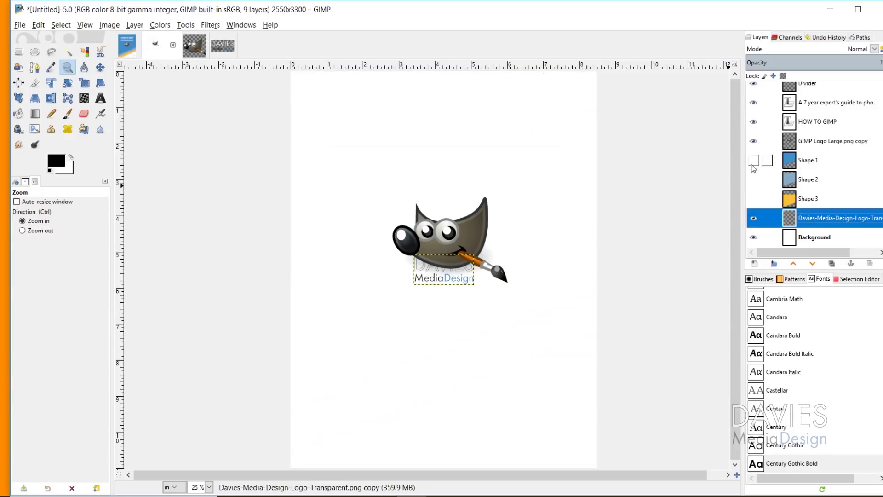
{"action": "left_click", "coordinate": [100, 67]}
{"action": "left_click_drag", "start_coordinate": [475, 291], "coordinate": [588, 459]}
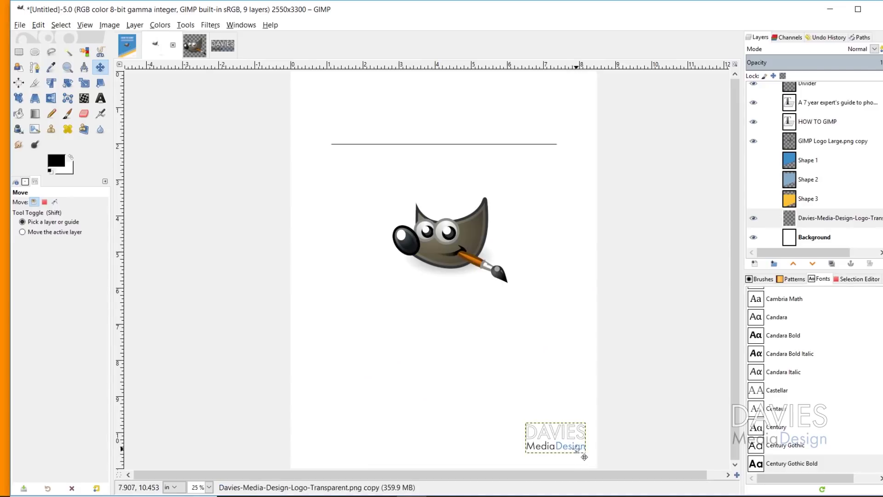
Show the three shape layers again and nudge the Davies Media Design logo about 0.15 in left and slightly down.
{"action": "left_click_drag", "start_coordinate": [753, 199], "coordinate": [754, 161]}
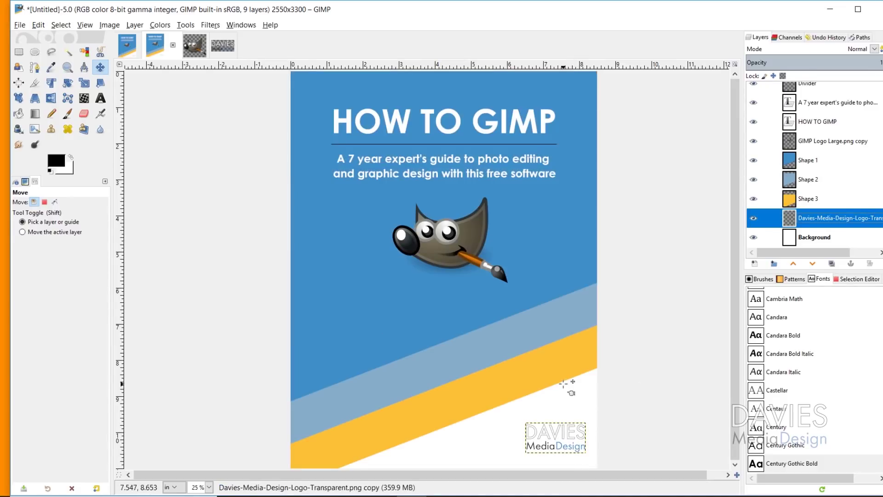
{"action": "left_click_drag", "start_coordinate": [575, 439], "coordinate": [571, 442]}
{"action": "scroll", "coordinate": [772, 179], "scroll_direction": "up", "scroll_amount": 1}
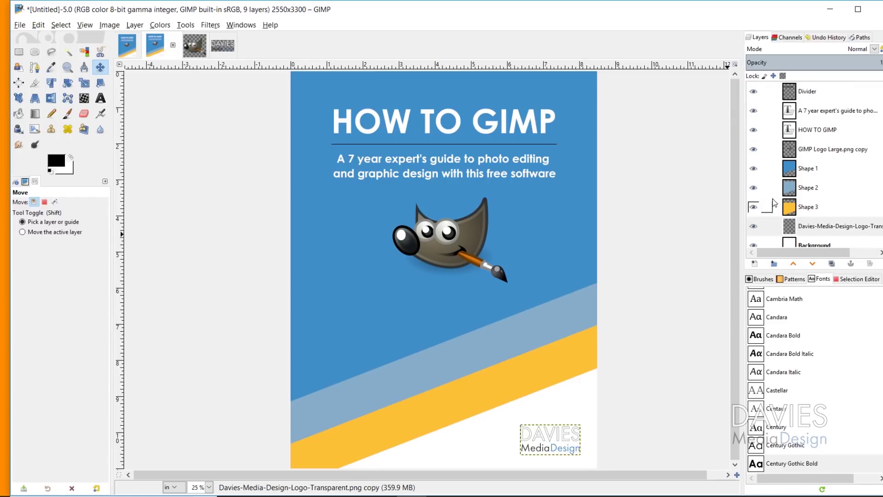
{"action": "scroll", "coordinate": [789, 235], "scroll_direction": "down", "scroll_amount": 1}
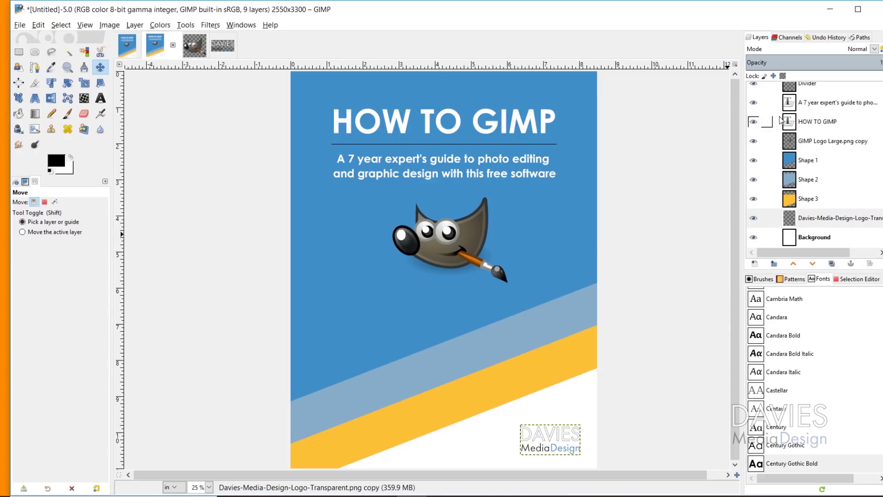
Create a layer group above the Divider layer and name it Page 1.
{"action": "scroll", "coordinate": [791, 94], "scroll_direction": "up", "scroll_amount": 1}
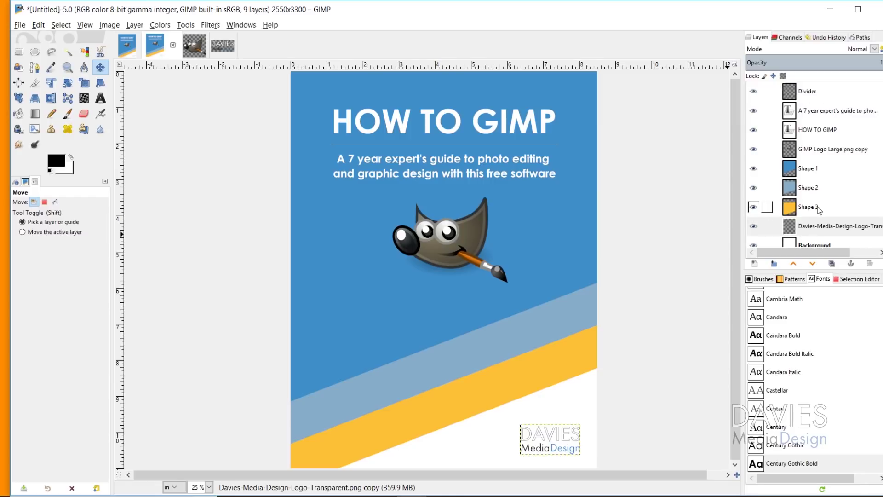
{"action": "left_click", "coordinate": [791, 93]}
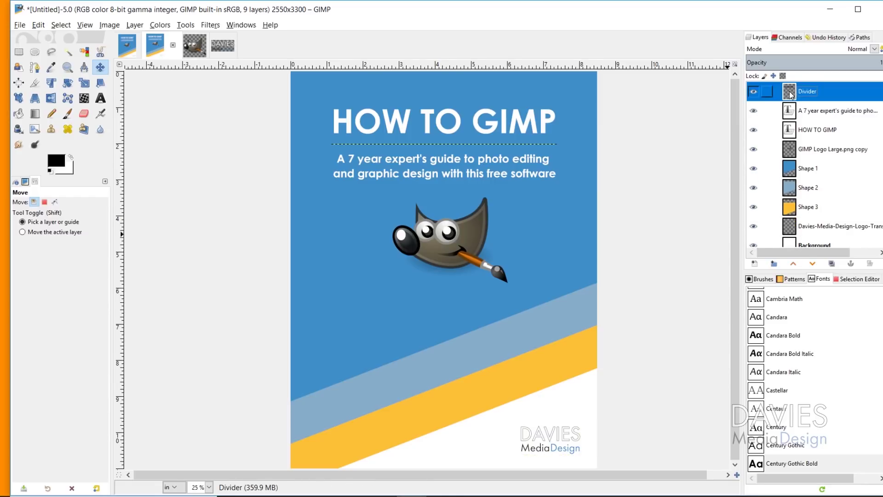
{"action": "left_click", "coordinate": [774, 264]}
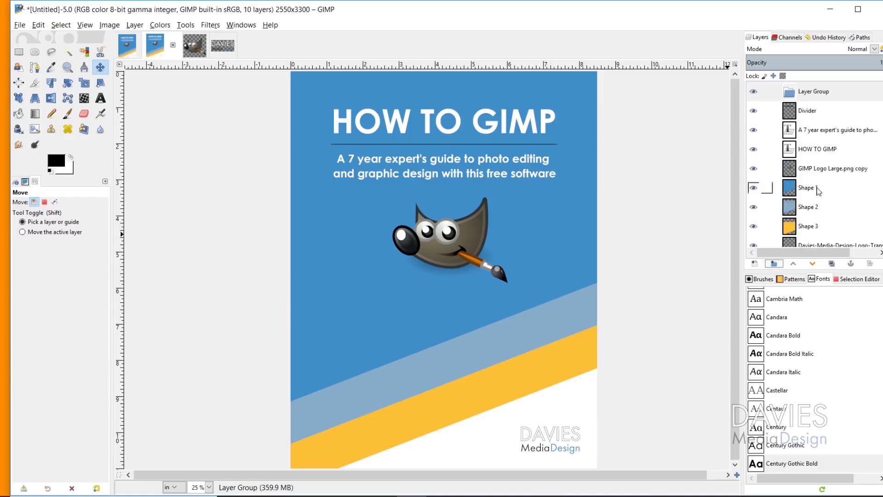
{"action": "double_click", "coordinate": [812, 91]}
{"action": "type", "text": "Page 1"}
{"action": "key", "text": "Return"}
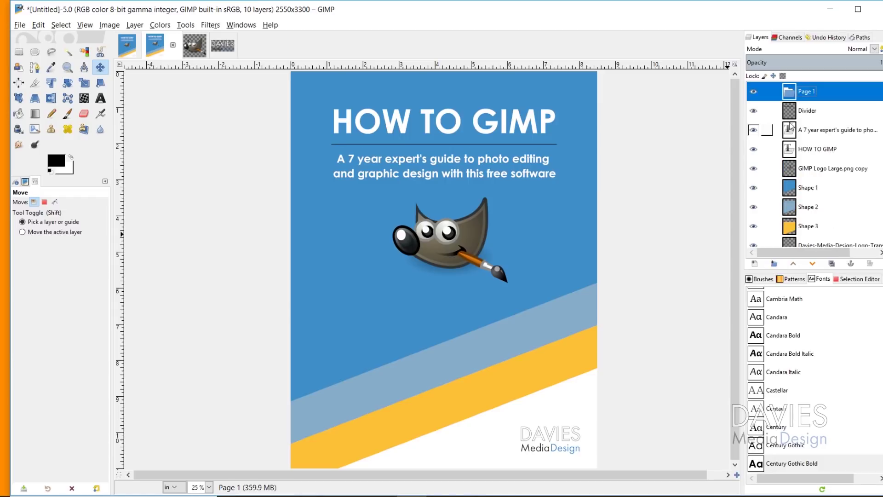
Move the Background, Davies Media Design logo, Shape 3 and Shape 2 layers into the Page 1 group, keeping their stacking order.
{"action": "scroll", "coordinate": [792, 116], "scroll_direction": "down", "scroll_amount": 1}
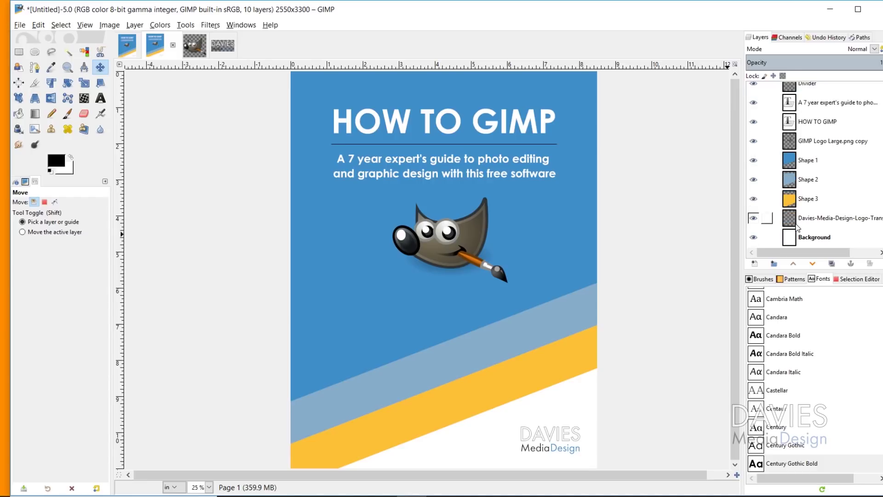
{"action": "left_click", "coordinate": [792, 239]}
{"action": "left_click_drag", "start_coordinate": [792, 240], "coordinate": [805, 93]}
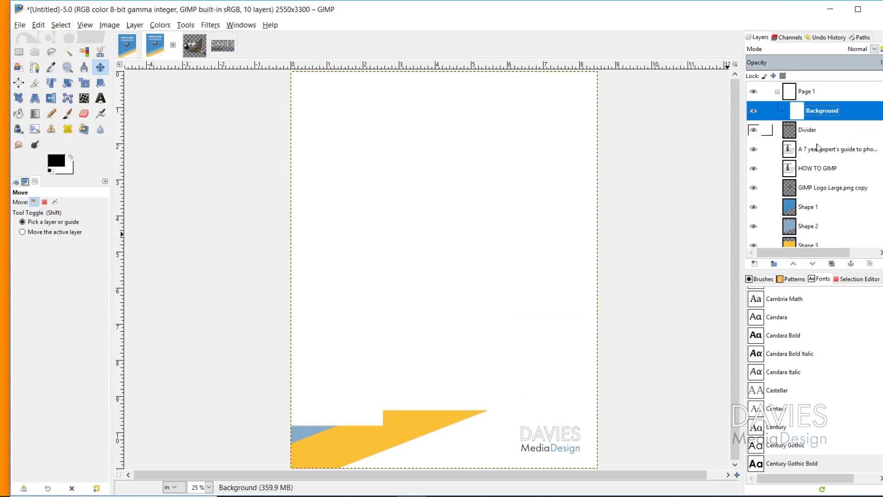
{"action": "scroll", "coordinate": [801, 225], "scroll_direction": "down", "scroll_amount": 1}
{"action": "left_click_drag", "start_coordinate": [801, 237], "coordinate": [805, 99]}
{"action": "scroll", "coordinate": [805, 216], "scroll_direction": "down", "scroll_amount": 1}
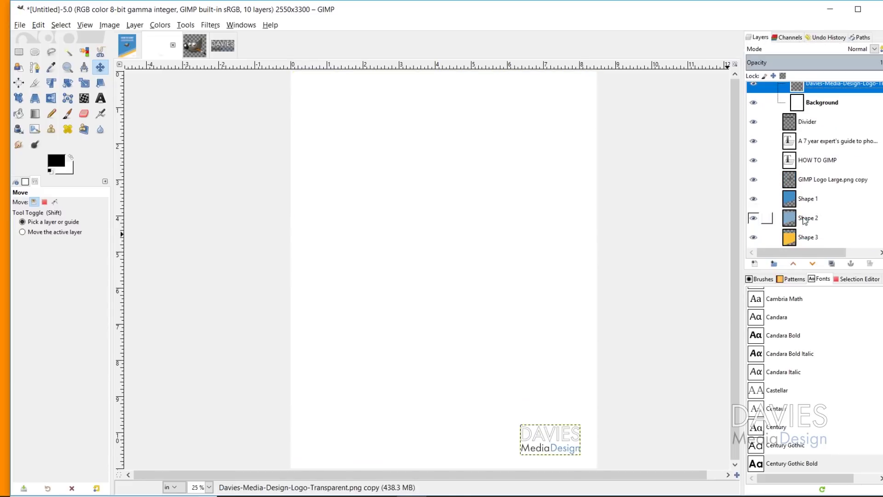
{"action": "left_click_drag", "start_coordinate": [790, 236], "coordinate": [806, 96]}
{"action": "left_click_drag", "start_coordinate": [794, 242], "coordinate": [809, 92]}
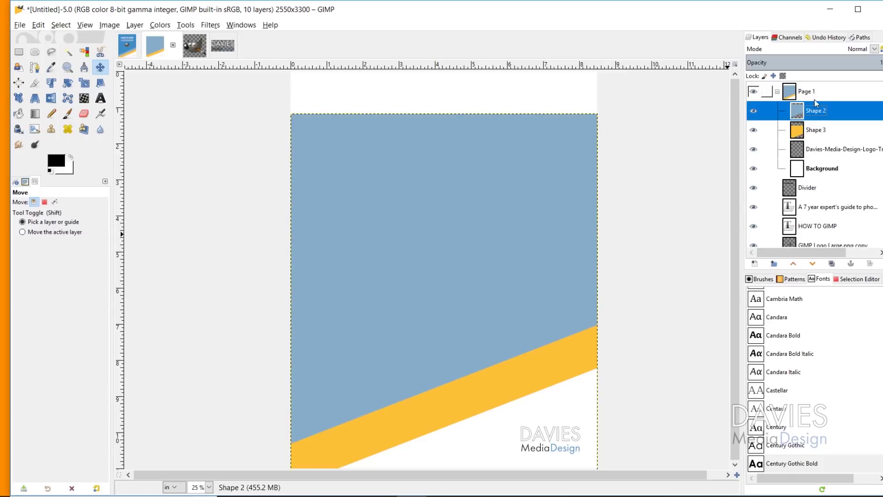
Move the Shape 1, GIMP logo, HOW TO GIMP, subtitle and Divider layers into the Page 1 group, keeping their stacking order.
{"action": "scroll", "coordinate": [817, 103], "scroll_direction": "down", "scroll_amount": 2}
{"action": "left_click_drag", "start_coordinate": [795, 239], "coordinate": [817, 90]}
{"action": "left_click_drag", "start_coordinate": [823, 245], "coordinate": [810, 89]}
{"action": "scroll", "coordinate": [815, 156], "scroll_direction": "down", "scroll_amount": 2}
{"action": "left_click_drag", "start_coordinate": [797, 236], "coordinate": [805, 92]}
{"action": "scroll", "coordinate": [801, 175], "scroll_direction": "down", "scroll_amount": 2}
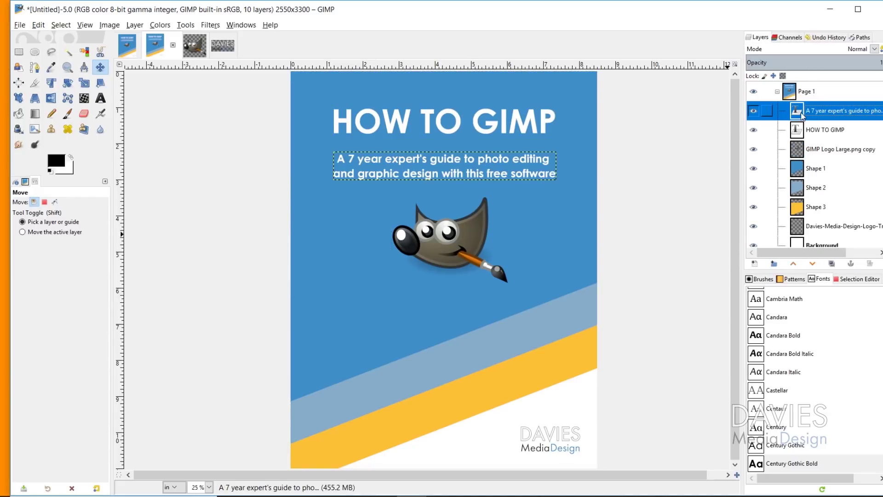
{"action": "scroll", "coordinate": [802, 138], "scroll_direction": "down", "scroll_amount": 2}
{"action": "left_click_drag", "start_coordinate": [808, 237], "coordinate": [812, 97]}
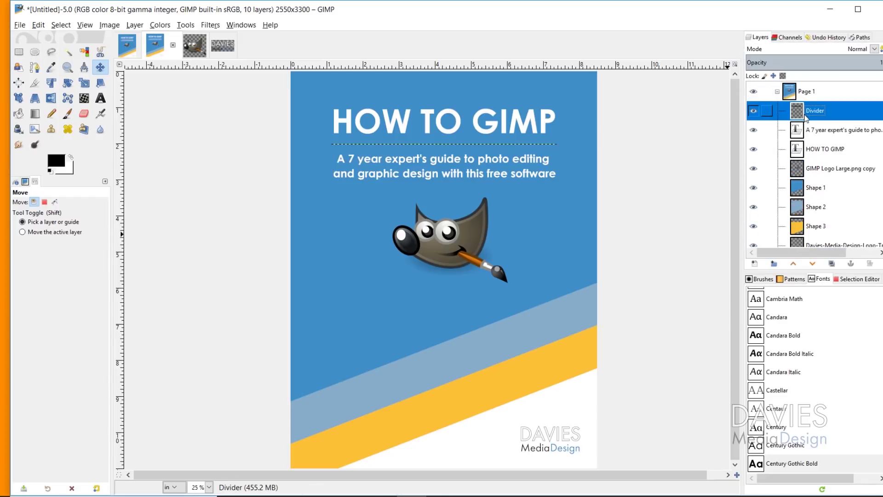
Check the Page 1 group's contents by hiding and reshowing the whole group, and collapse it.
{"action": "mouse_move", "coordinate": [802, 149]}
{"action": "left_mouse_down"}
{"action": "mouse_move", "coordinate": [800, 120]}
{"action": "mouse_move", "coordinate": [802, 150]}
{"action": "left_mouse_up"}
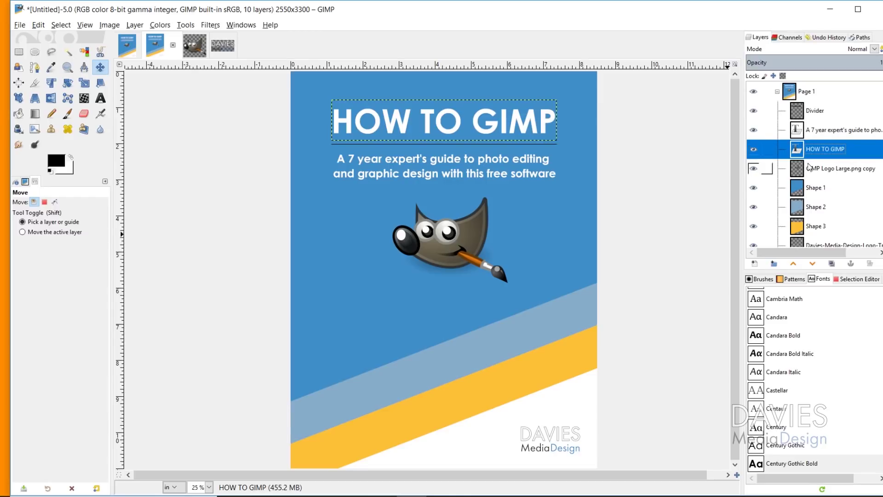
{"action": "scroll", "coordinate": [800, 182], "scroll_direction": "down", "scroll_amount": 2}
{"action": "scroll", "coordinate": [801, 183], "scroll_direction": "up", "scroll_amount": 2}
{"action": "left_click", "coordinate": [754, 91]}
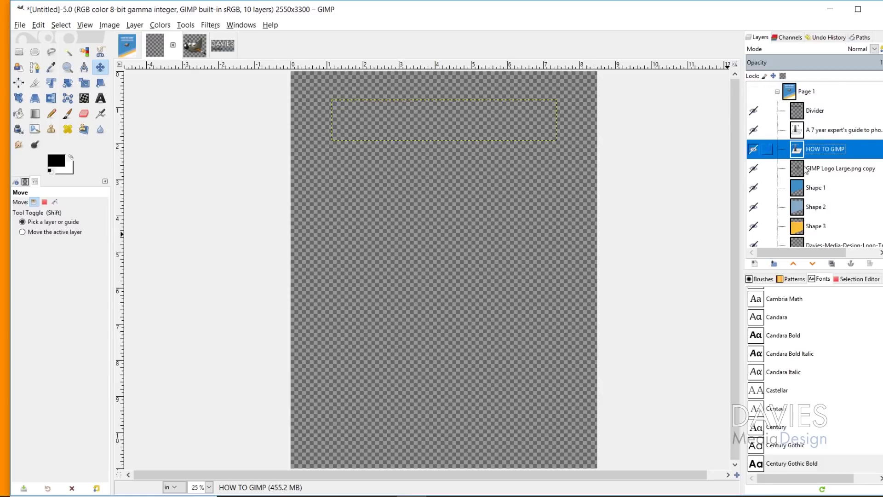
{"action": "left_click", "coordinate": [753, 92]}
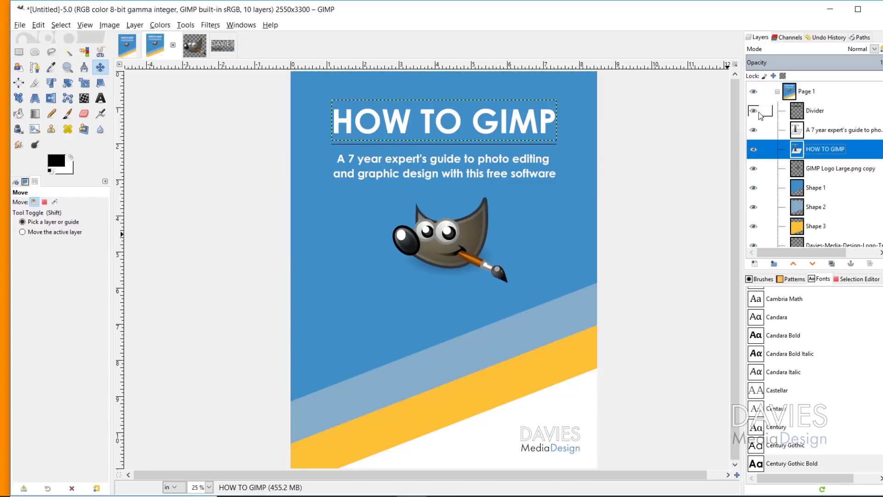
{"action": "left_click", "coordinate": [777, 92]}
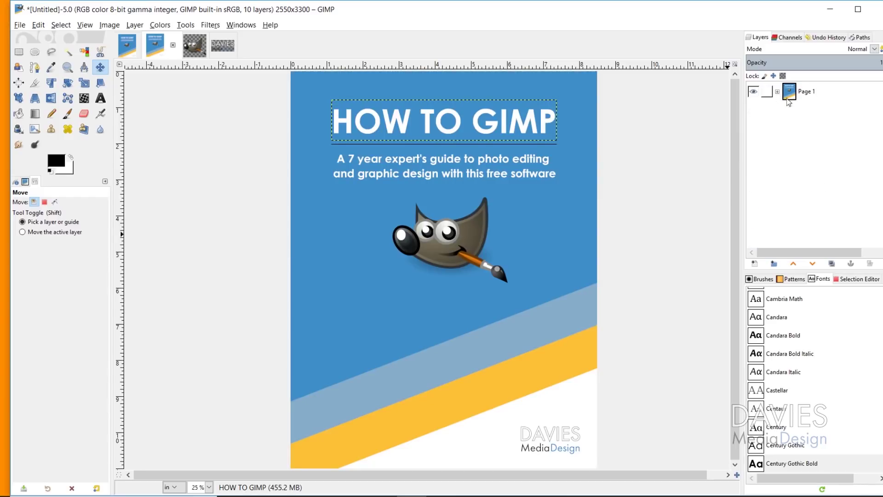
{"action": "left_click", "coordinate": [794, 95]}
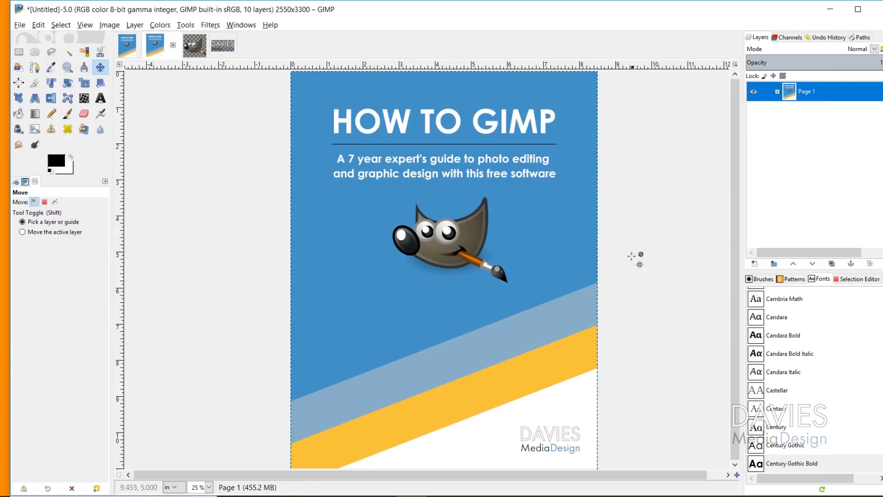
{"action": "left_click", "coordinate": [487, 180]}
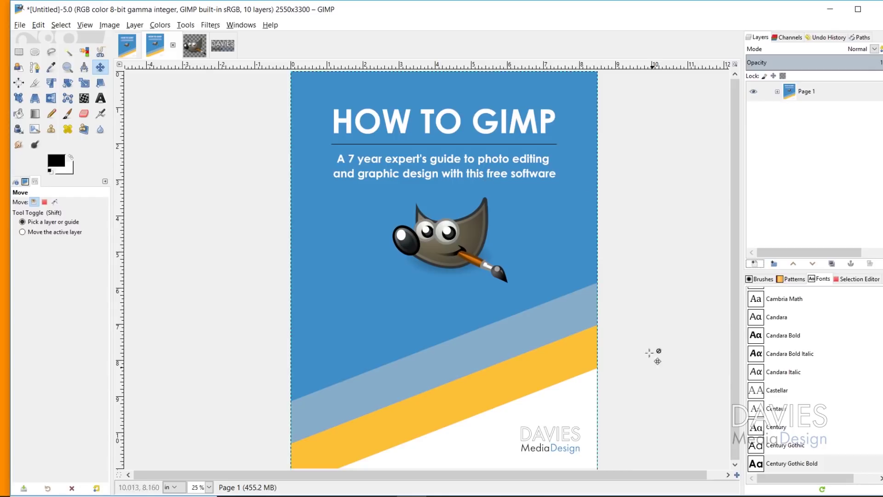
Create a white-filled 2550 × 3300 px layer named Page 2 Background and place it above the collapsed Page 1 group.
{"action": "left_click", "coordinate": [755, 263]}
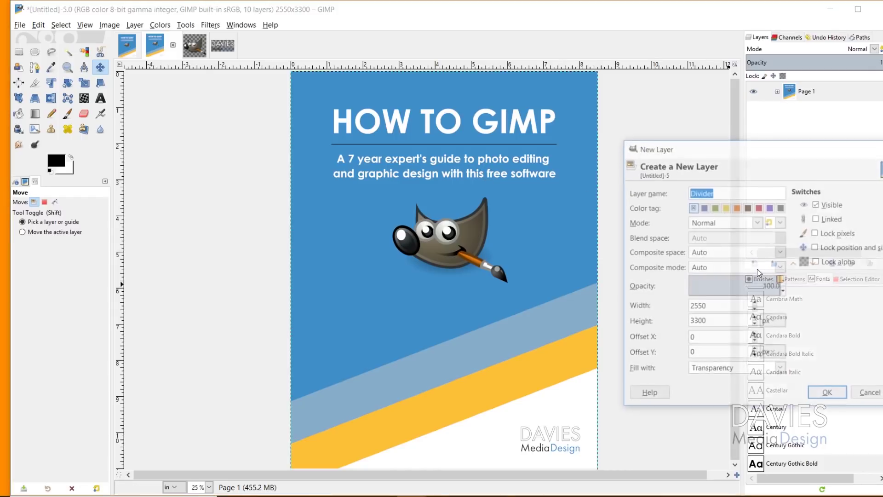
{"action": "type", "text": "Page 2 Background"}
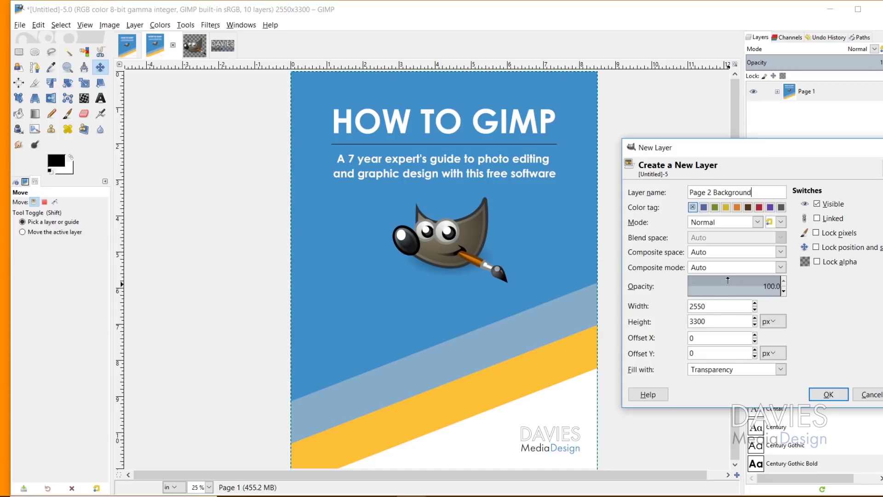
{"action": "left_click", "coordinate": [724, 372]}
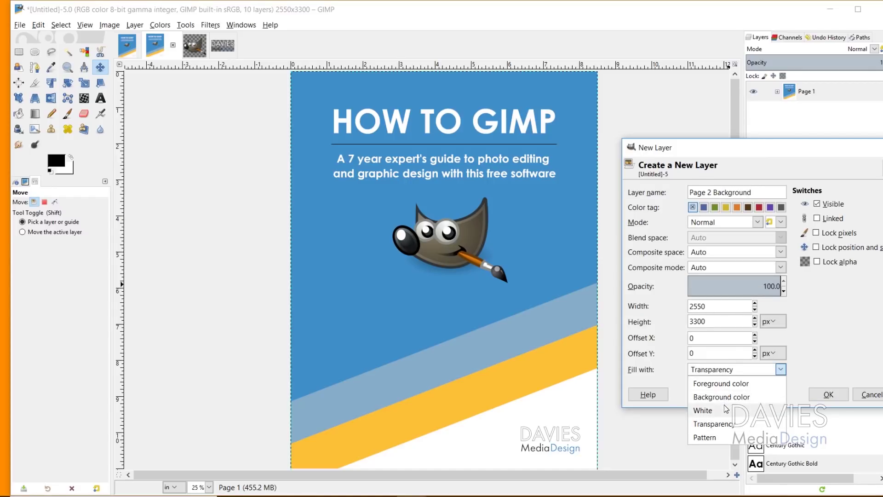
{"action": "left_click", "coordinate": [724, 405]}
{"action": "left_click", "coordinate": [832, 395]}
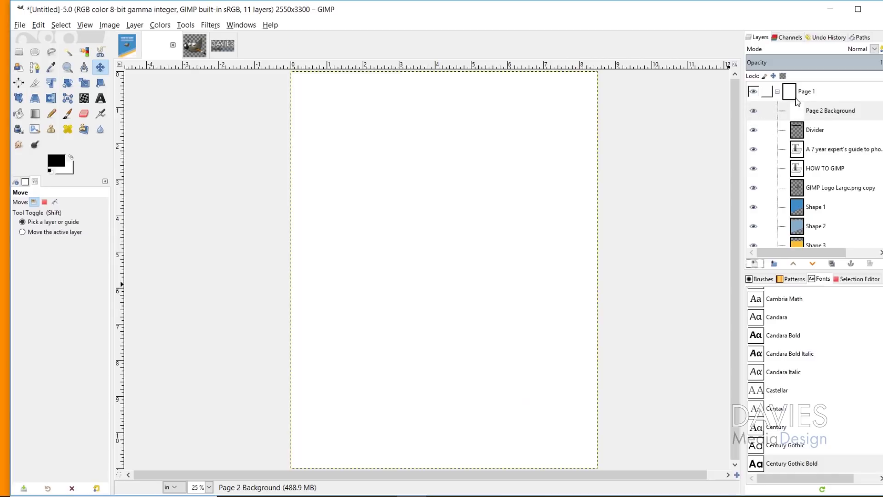
{"action": "left_click_drag", "start_coordinate": [798, 107], "coordinate": [800, 84]}
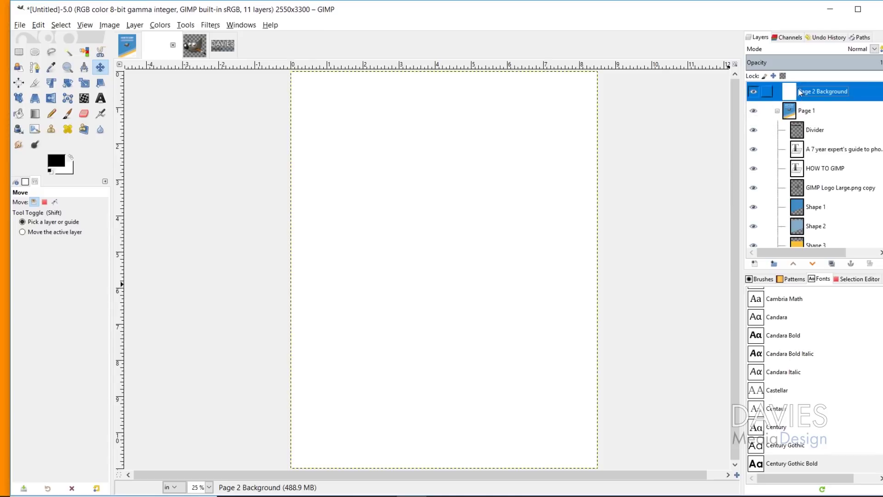
{"action": "left_click", "coordinate": [776, 112]}
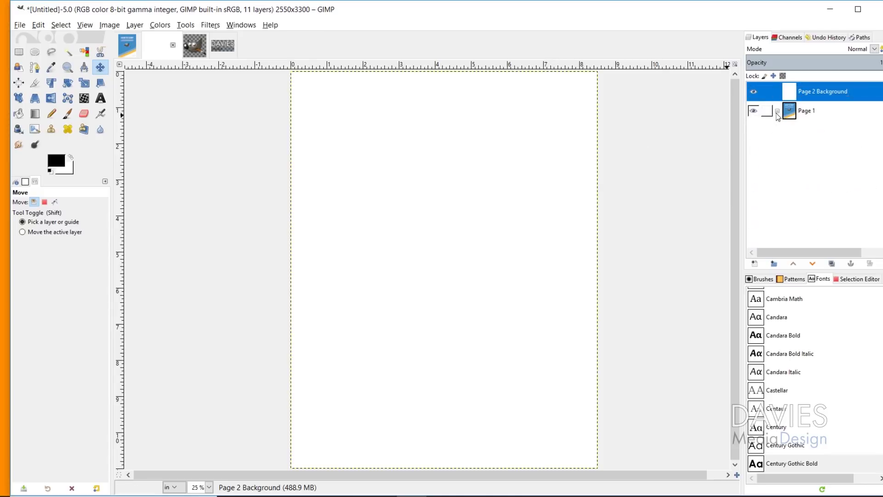
Show the Page 2 #1 group in GIMP PDF.xcf to examine the second page's layout, and return to the untitled document.
{"action": "left_click", "coordinate": [68, 69]}
{"action": "left_click", "coordinate": [462, 261], "text": "ctrl"}
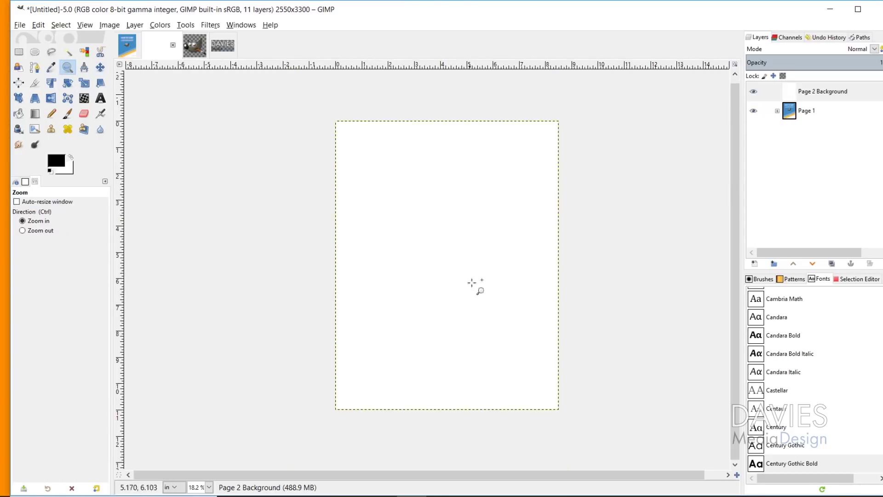
{"action": "left_click", "coordinate": [127, 48]}
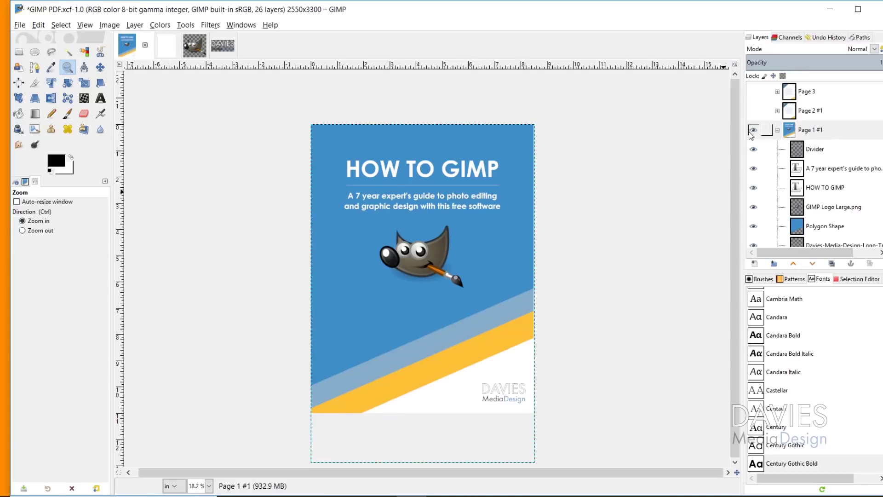
{"action": "left_click", "coordinate": [754, 111]}
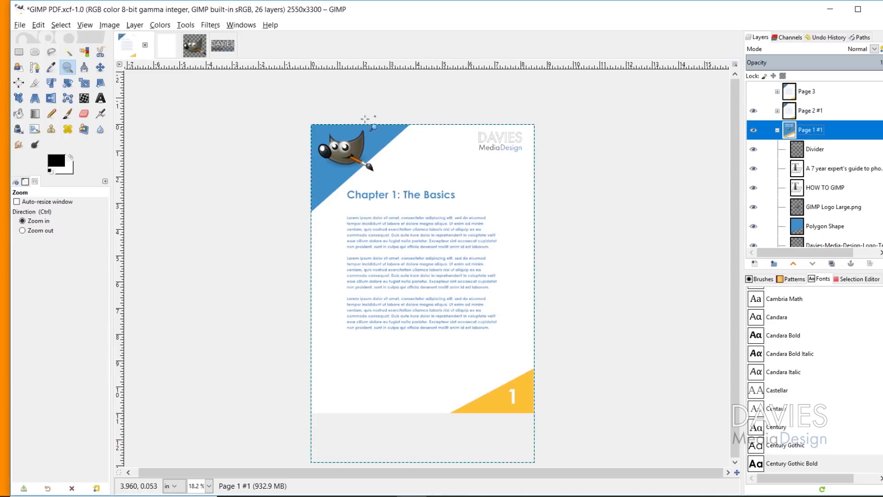
{"action": "left_click", "coordinate": [168, 48]}
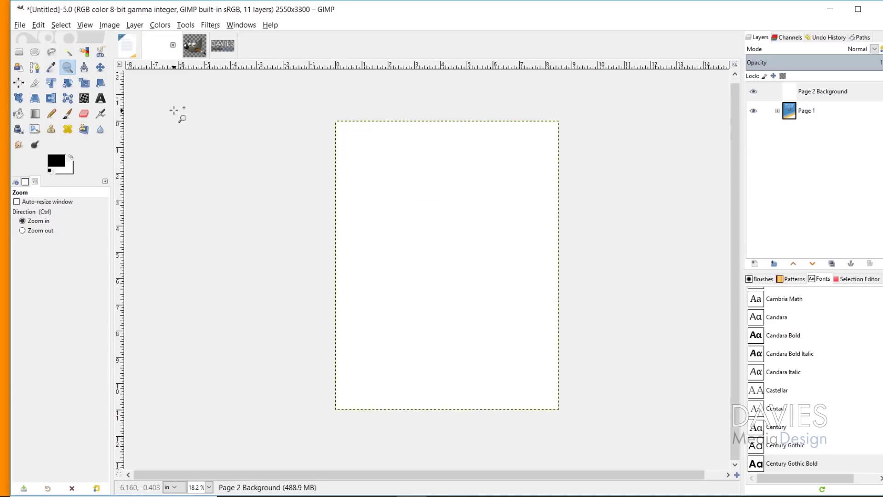
Copy the logo from the GIMP Logo Large image and paste it into the untitled document as a new layer above Page 2 Background.
{"action": "key", "text": "m"}
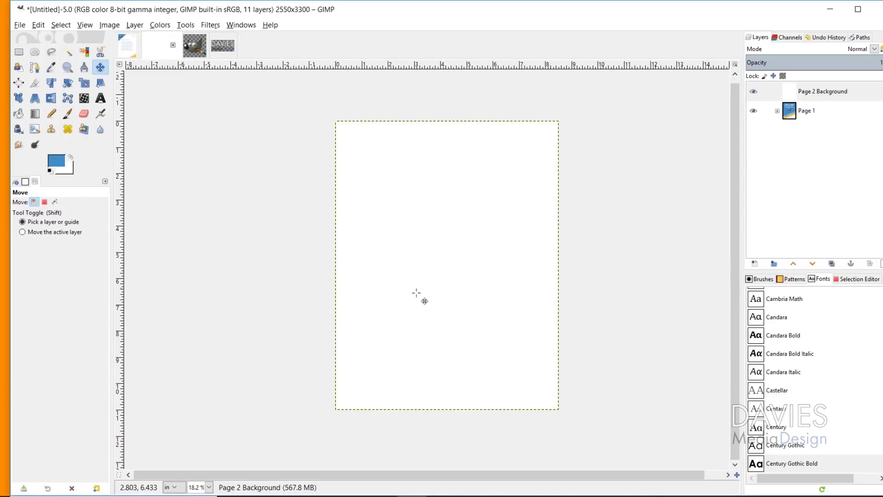
{"action": "left_click", "coordinate": [191, 54]}
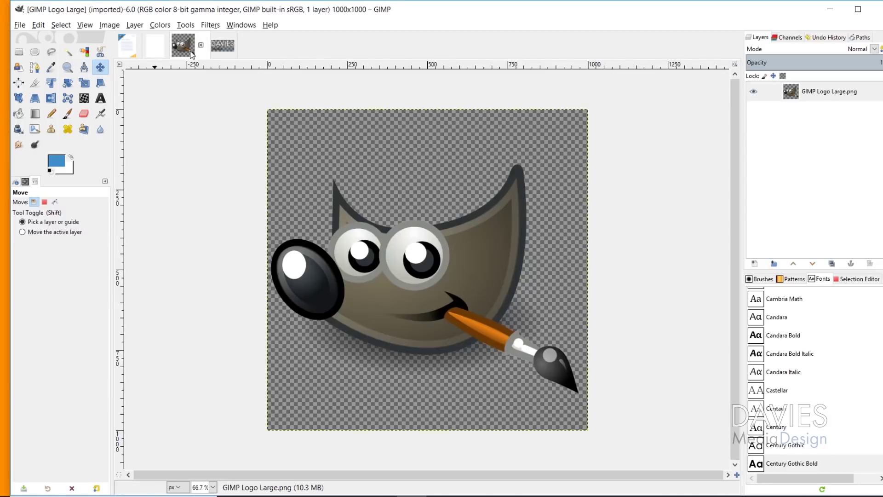
{"action": "left_click", "coordinate": [46, 26]}
{"action": "left_click", "coordinate": [49, 97]}
{"action": "left_click", "coordinate": [155, 51]}
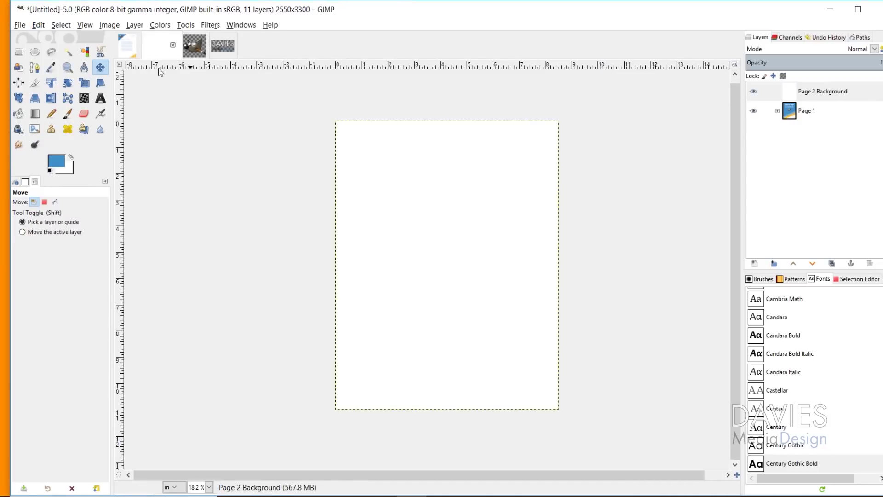
{"action": "left_click", "coordinate": [38, 25]}
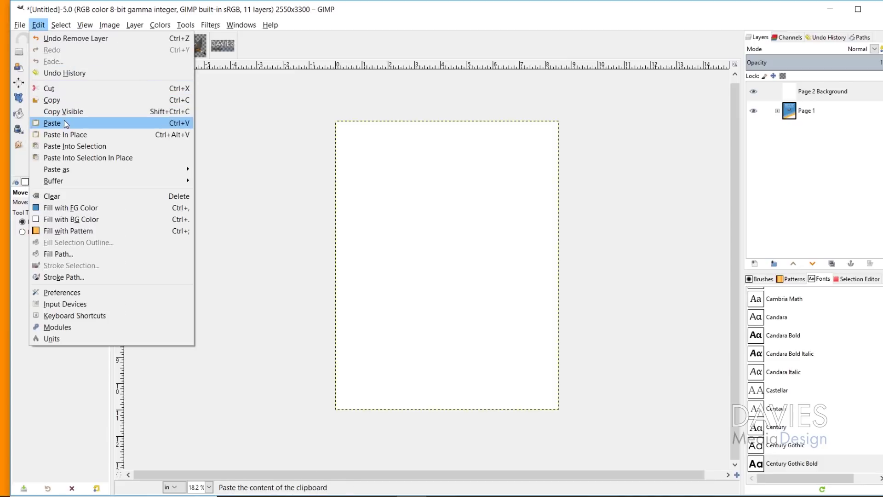
{"action": "left_click", "coordinate": [51, 123]}
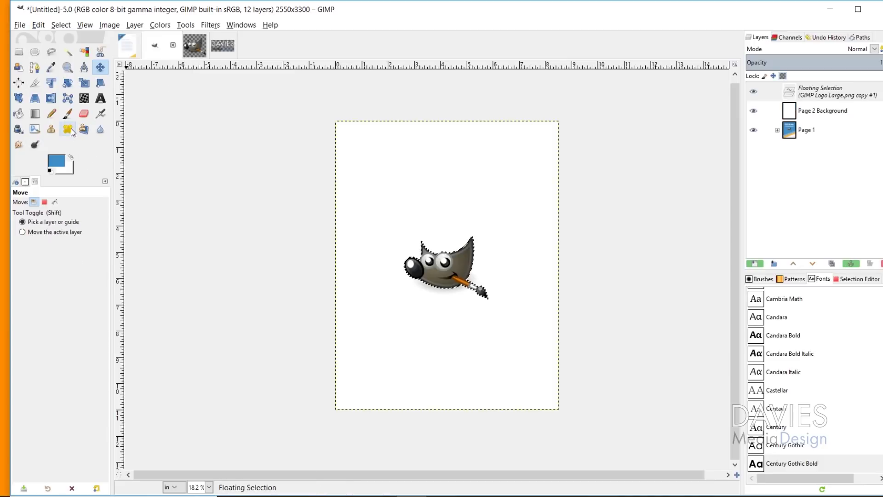
{"action": "left_click", "coordinate": [757, 264]}
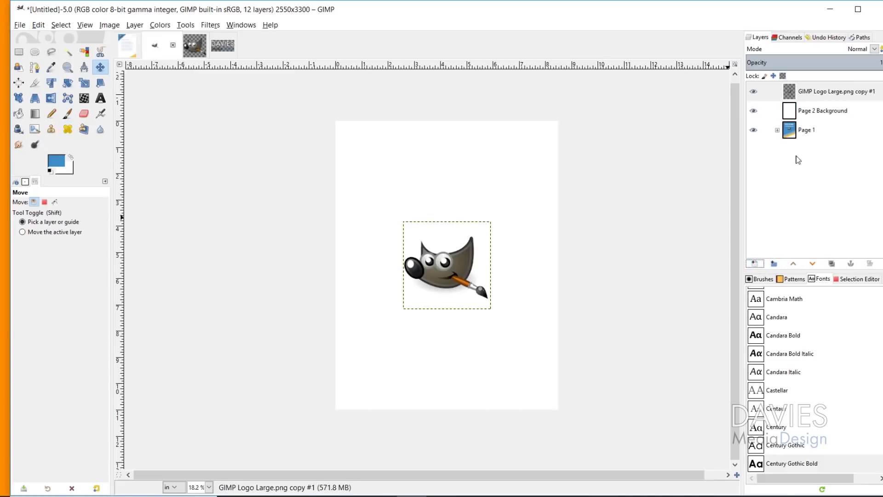
Rename the pasted logo layer as GIMP Logo.
{"action": "double_click", "coordinate": [810, 92]}
{"action": "type", "text": "GIMP Log"}
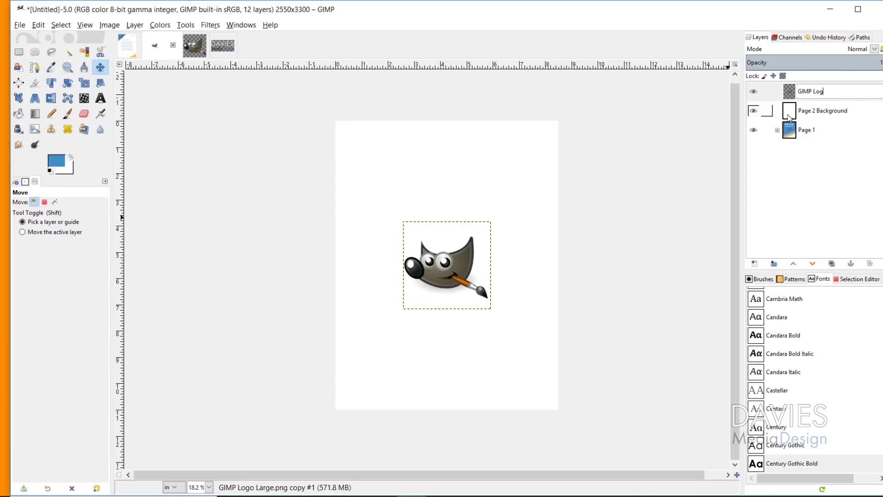
{"action": "type", "text": "o"}
{"action": "key", "text": "Return"}
Move the GIMP Logo layer to the page's upper-left corner and scale it proportionally down to about 2.6 in wide.
{"action": "left_click_drag", "start_coordinate": [446, 263], "coordinate": [386, 159]}
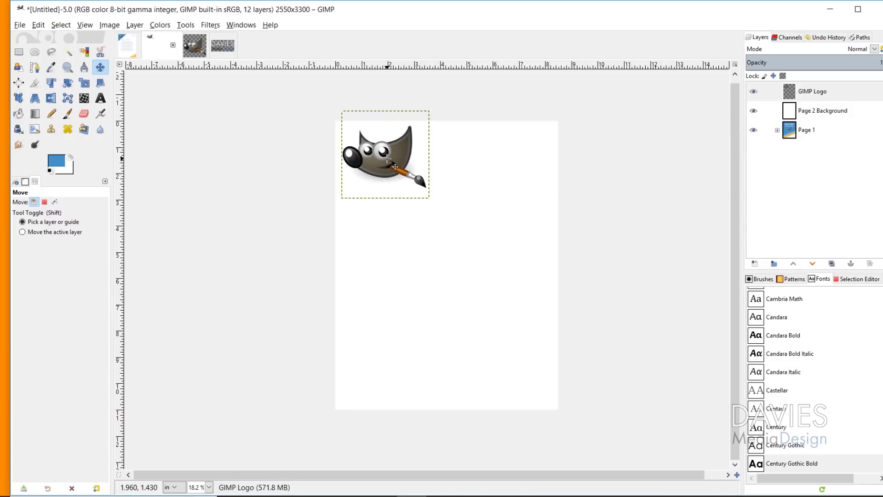
{"action": "left_click", "coordinate": [84, 83]}
{"action": "mouse_move", "coordinate": [421, 188]}
{"action": "left_mouse_down"}
{"action": "mouse_move", "coordinate": [404, 175]}
{"action": "mouse_move", "coordinate": [419, 191]}
{"action": "left_mouse_up"}
{"action": "left_click_drag", "start_coordinate": [381, 152], "coordinate": [381, 156]}
{"action": "left_click", "coordinate": [701, 141]}
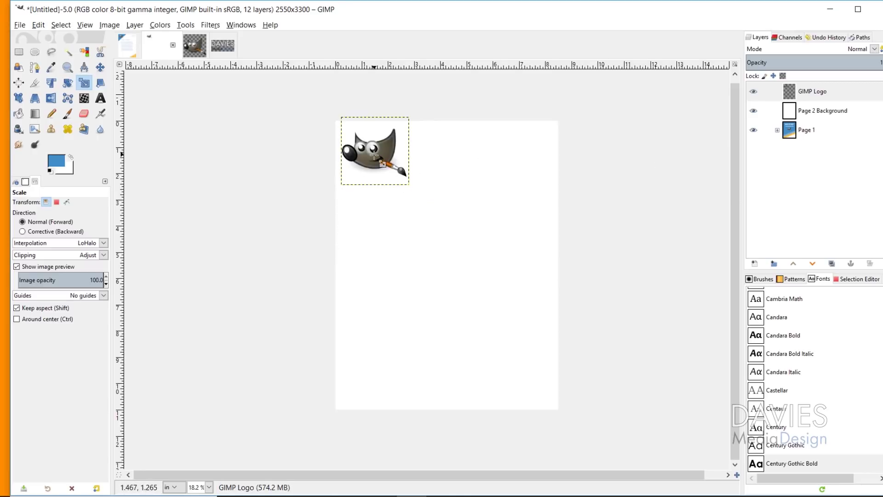
Create a new transparent 2550 × 3300 px layer named Top Corner Shape above the GIMP Logo layer.
{"action": "left_click", "coordinate": [756, 264]}
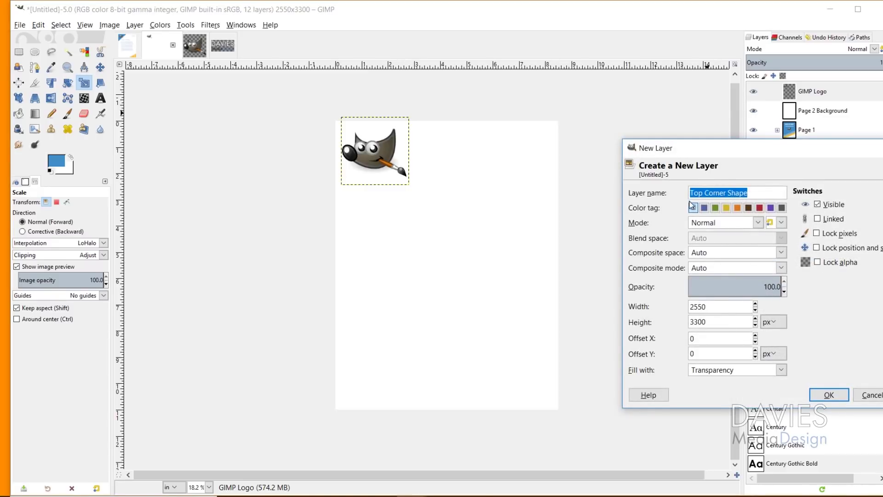
{"action": "left_click", "coordinate": [745, 374]}
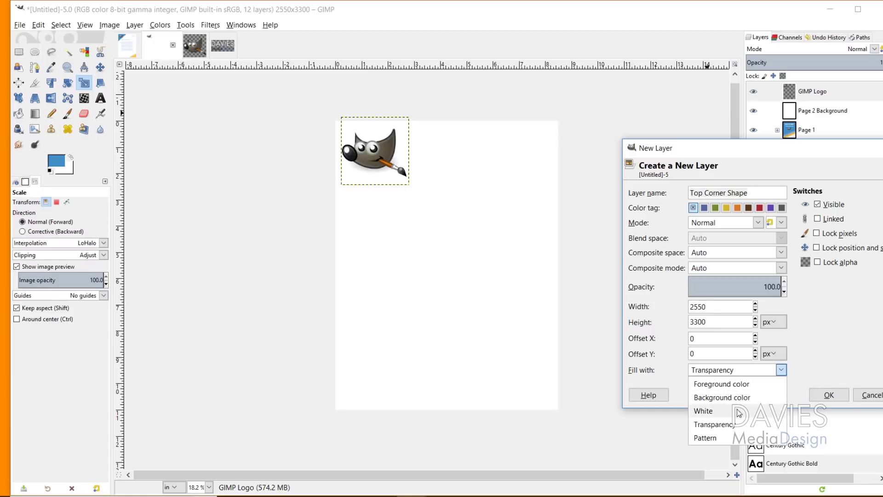
{"action": "left_click", "coordinate": [741, 425]}
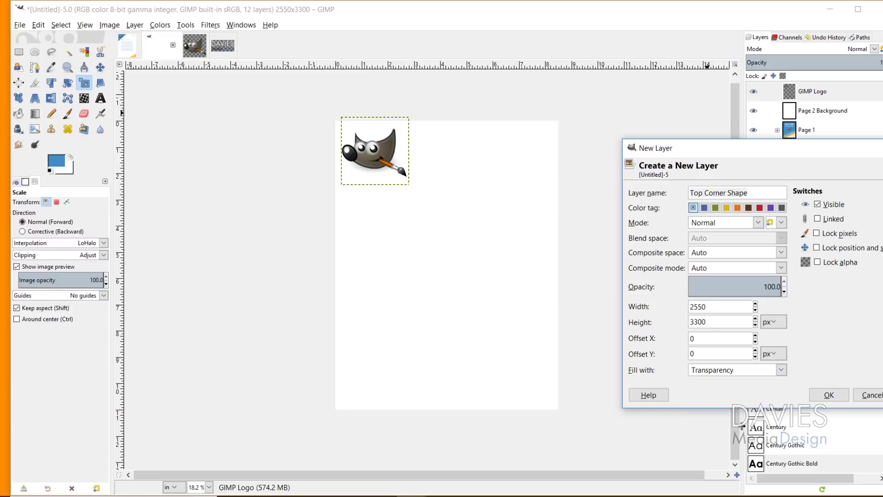
{"action": "left_click", "coordinate": [828, 395]}
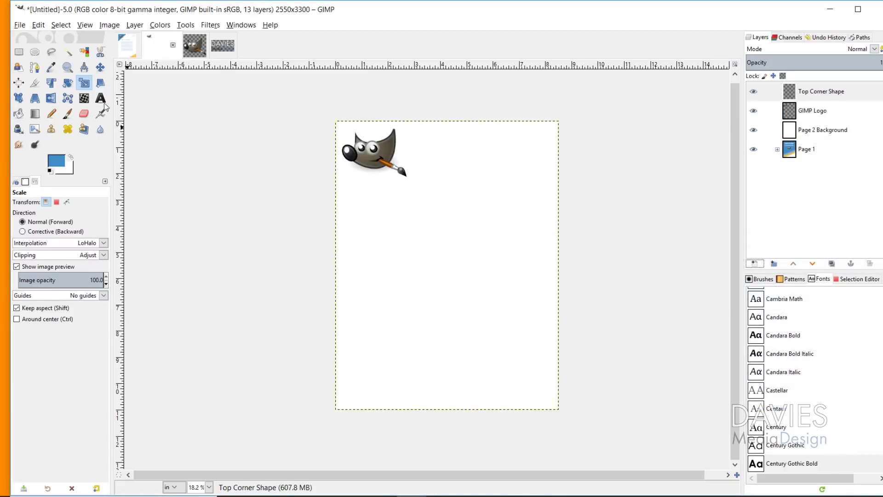
Make a triangular Free Select selection over the page's upper-left corner, about 4.5 in along the top edge and 3 in down the side.
{"action": "left_click", "coordinate": [52, 52]}
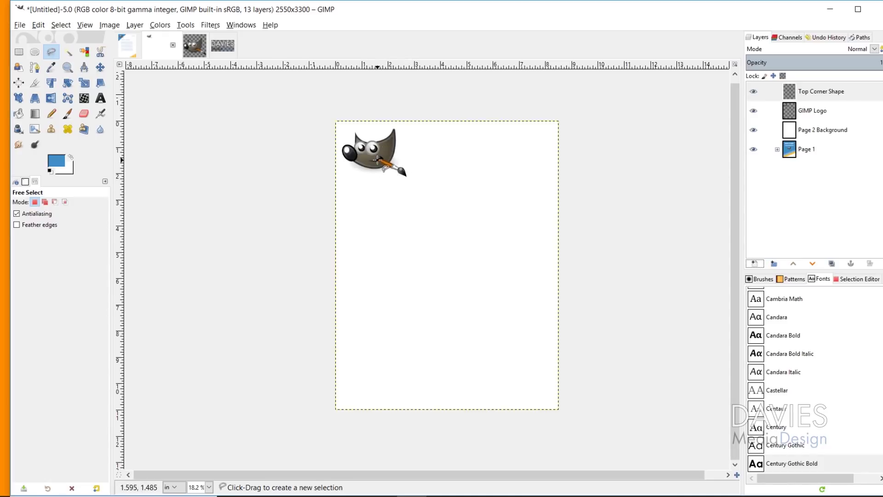
{"action": "left_click", "coordinate": [327, 206]}
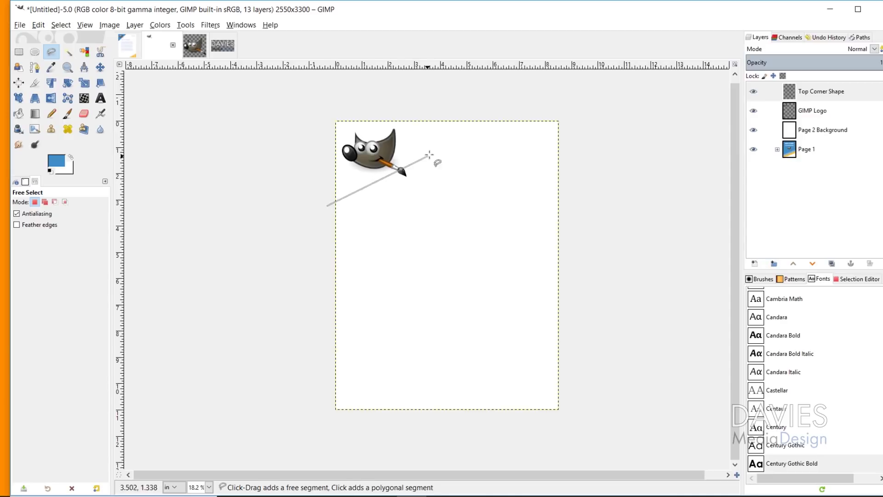
{"action": "left_click", "coordinate": [468, 113]}
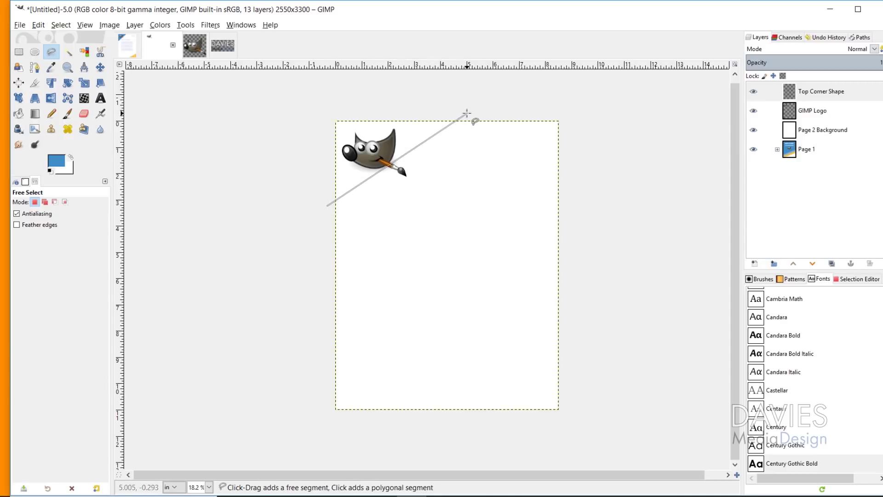
{"action": "left_click", "coordinate": [316, 102]}
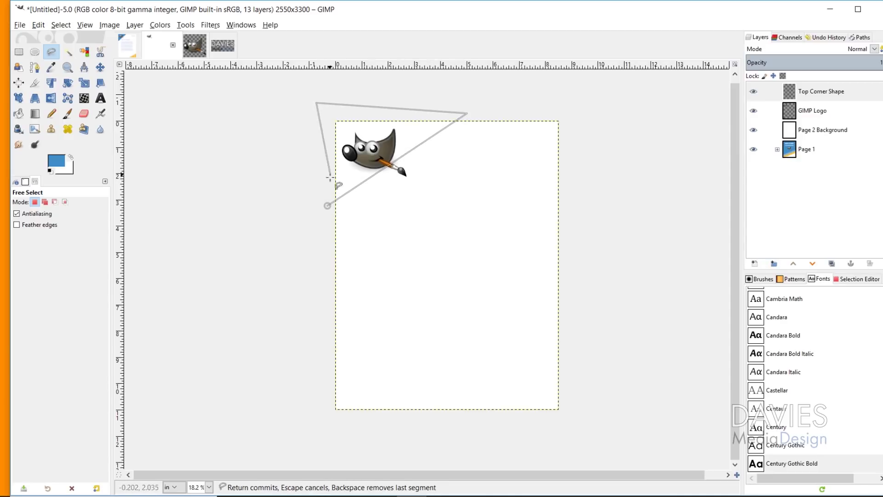
{"action": "left_click", "coordinate": [327, 206]}
{"action": "key", "text": "Return"}
Fill the triangular selection with the blue colour 408fc9 and clear the selection.
{"action": "key", "text": "shift+b"}
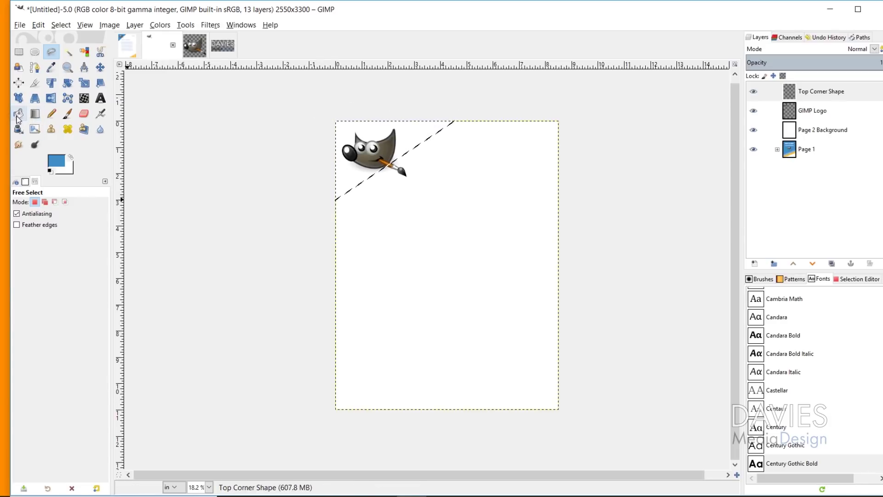
{"action": "left_click", "coordinate": [57, 161]}
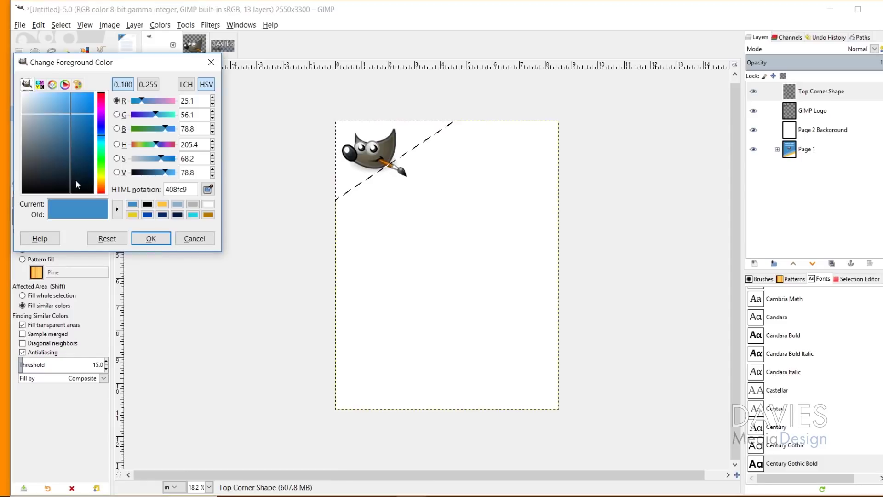
{"action": "left_click", "coordinate": [133, 204]}
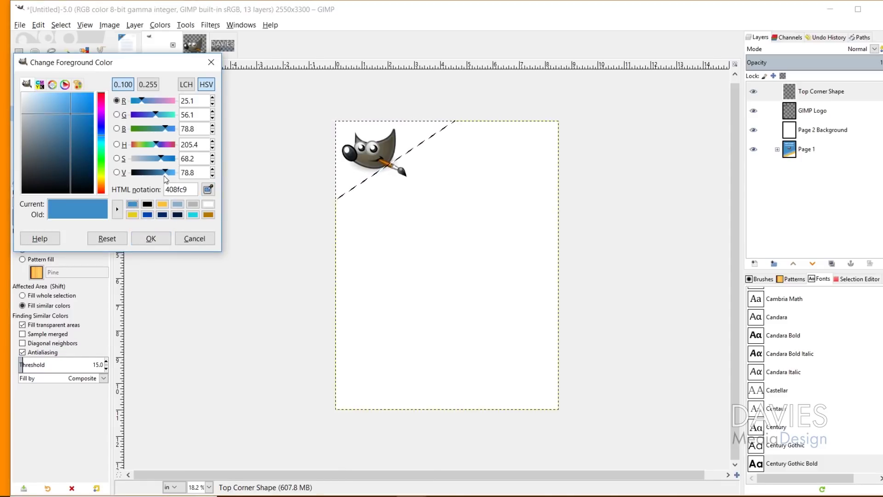
{"action": "left_click", "coordinate": [158, 240]}
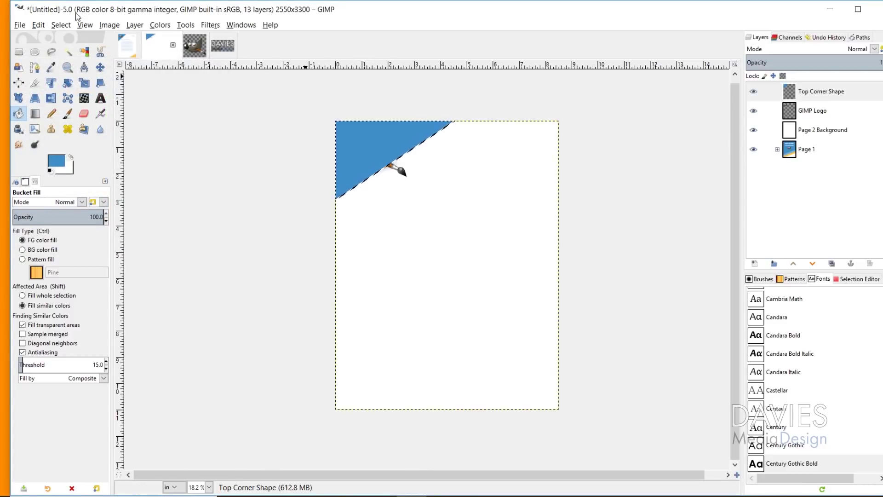
{"action": "left_click", "coordinate": [61, 24]}
{"action": "left_click", "coordinate": [69, 46]}
Move the Top Corner Shape layer below GIMP Logo and nudge the logo slightly up and left on the page.
{"action": "left_click_drag", "start_coordinate": [789, 91], "coordinate": [793, 121]}
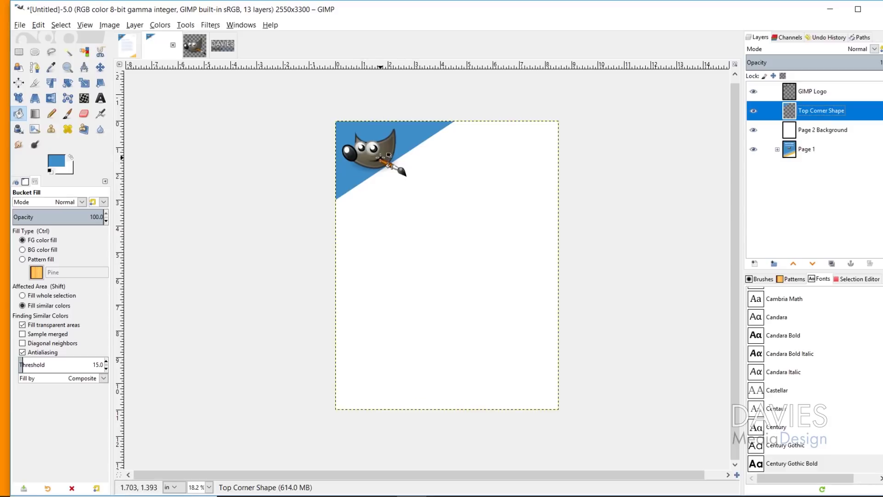
{"action": "left_click", "coordinate": [100, 67]}
{"action": "left_click_drag", "start_coordinate": [371, 160], "coordinate": [370, 157]}
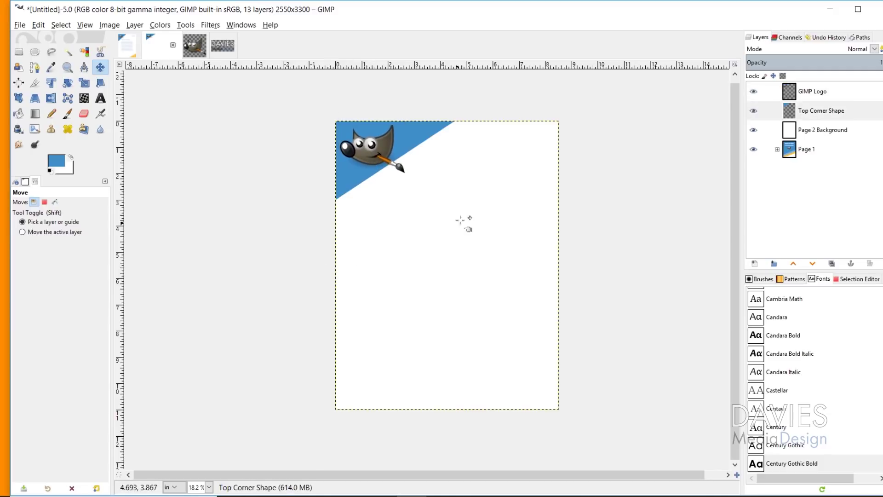
Add a text box about 6.5 in wide and 7.5 in high below the logo, containing the heading "Chpater 1: The Basics".
{"action": "left_click", "coordinate": [100, 98]}
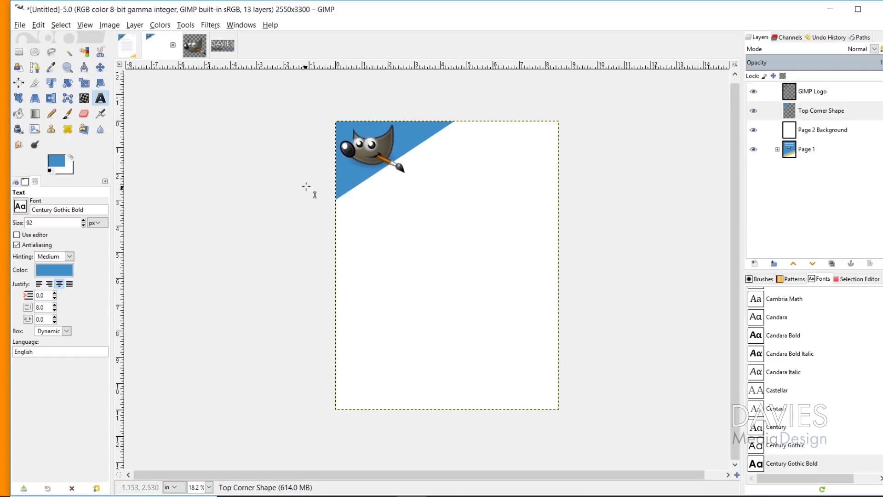
{"action": "left_click_drag", "start_coordinate": [368, 185], "coordinate": [540, 378]}
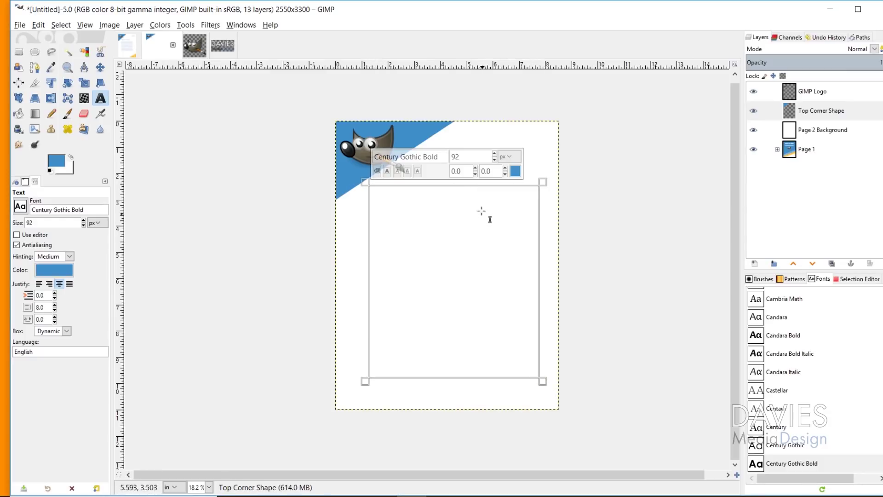
{"action": "left_click_drag", "start_coordinate": [426, 181], "coordinate": [425, 179]}
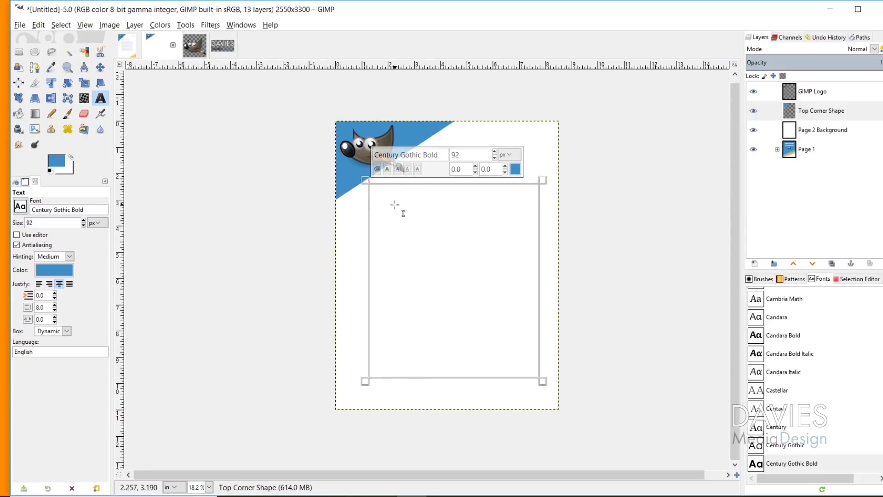
{"action": "type", "text": "Chpater 1:"}
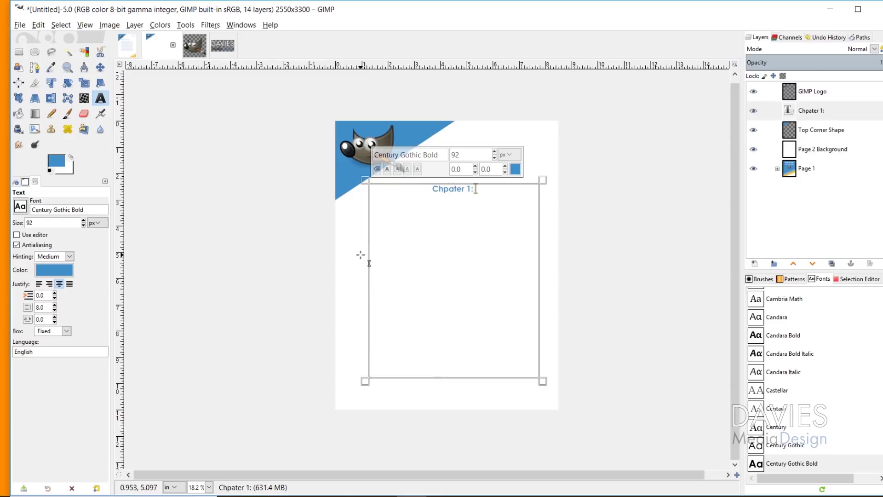
{"action": "type", "text": " The Basics"}
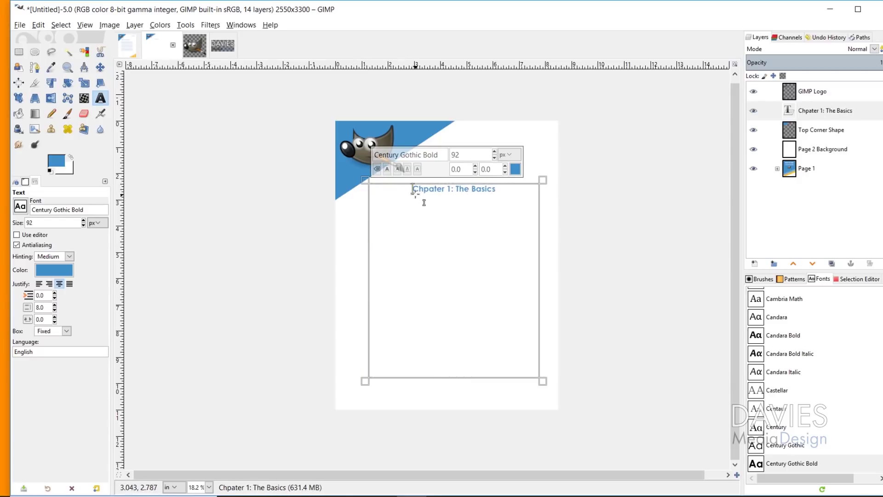
Left-align the text and correct the heading's first word to "Chapter".
{"action": "left_click", "coordinate": [39, 284]}
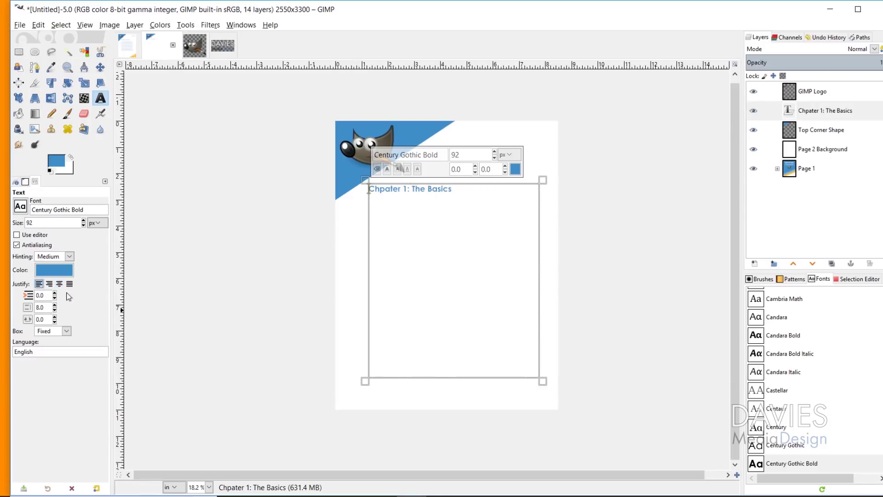
{"action": "left_click", "coordinate": [433, 191]}
{"action": "left_click", "coordinate": [390, 190]}
{"action": "key", "text": "BackSpace"}
{"action": "key", "text": "BackSpace"}
{"action": "type", "text": "ap"}
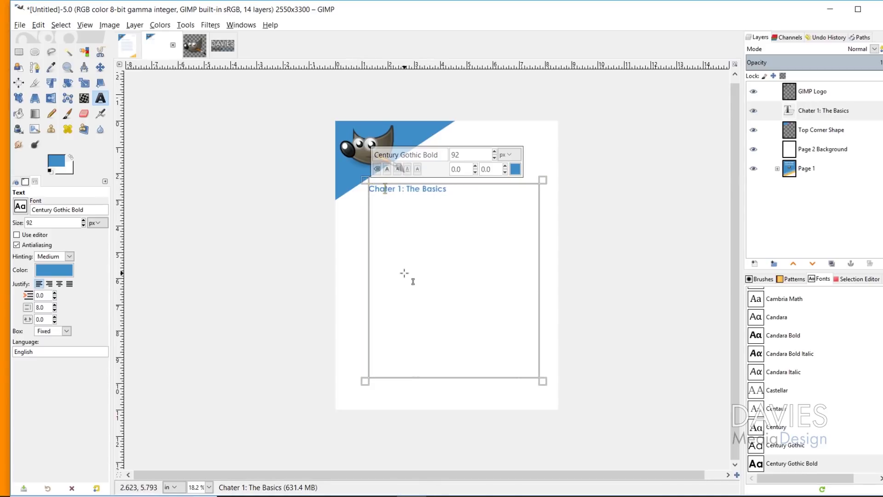
Copy the Lorem ipsum paragraph from loremipsum.io in the browser and paste it below the chapter heading in GIMP, separated by a blank line.
{"action": "left_click", "coordinate": [459, 185]}
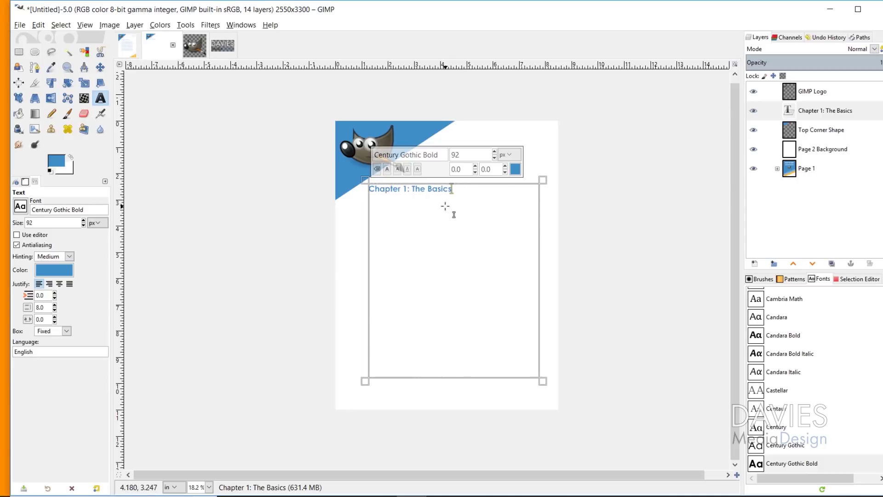
{"action": "key", "text": "Return"}
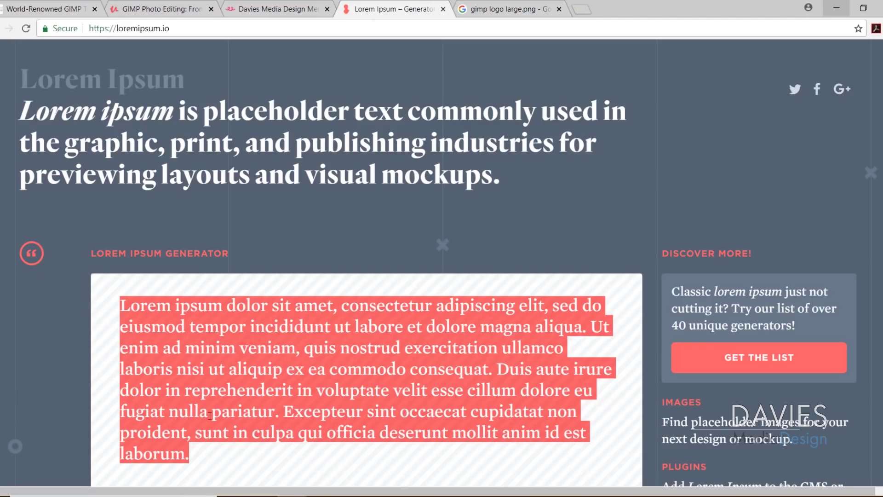
{"action": "left_click_drag", "start_coordinate": [202, 460], "coordinate": [120, 305]}
{"action": "key", "text": "ctrl+c"}
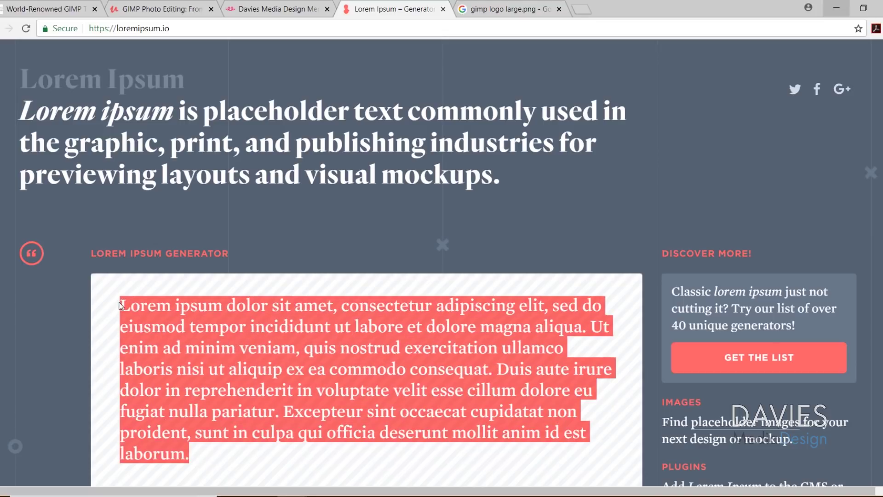
{"action": "left_click", "coordinate": [835, 8]}
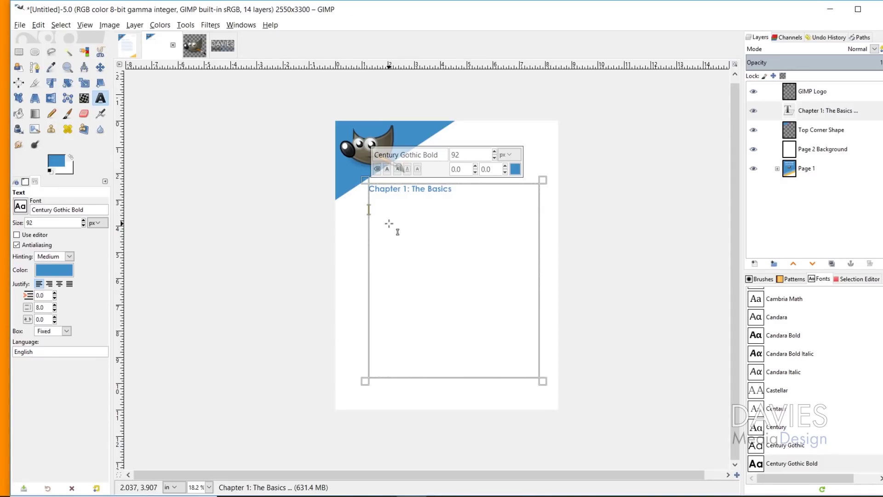
{"action": "key", "text": "ctrl+v"}
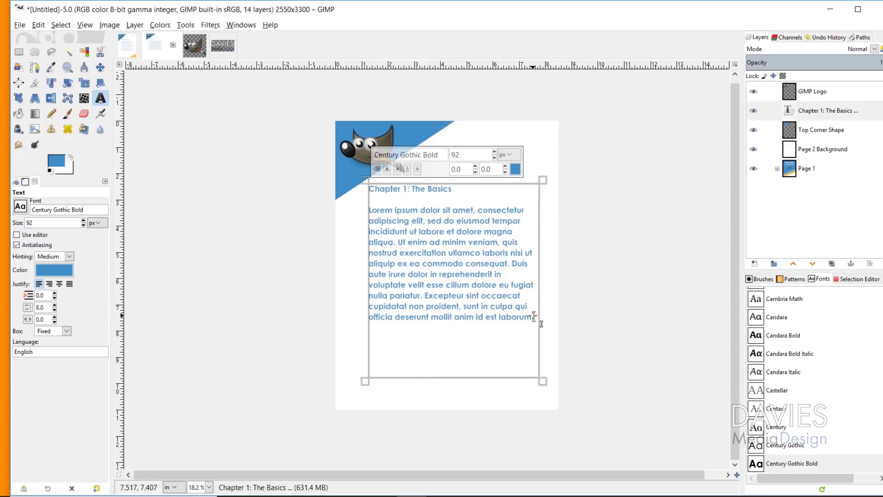
Set the font size of the Lorem ipsum paragraph alone to 50 px, with a blank line left under the heading.
{"action": "left_click_drag", "start_coordinate": [534, 316], "coordinate": [351, 208]}
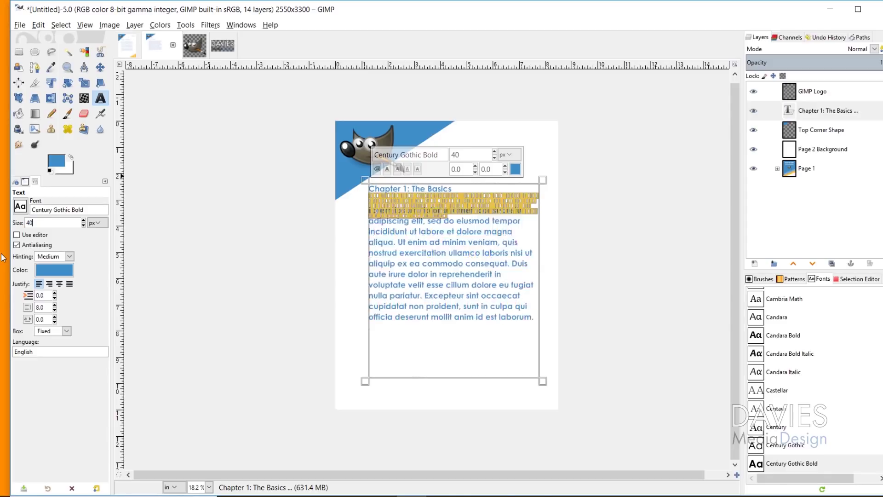
{"action": "key", "text": "ctrl+z"}
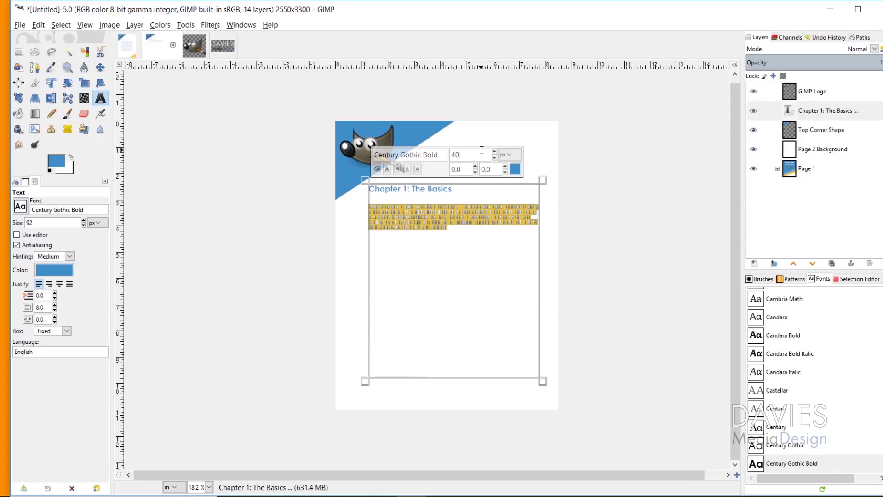
{"action": "key", "text": "BackSpace"}
{"action": "key", "text": "BackSpace"}
{"action": "type", "text": "50"}
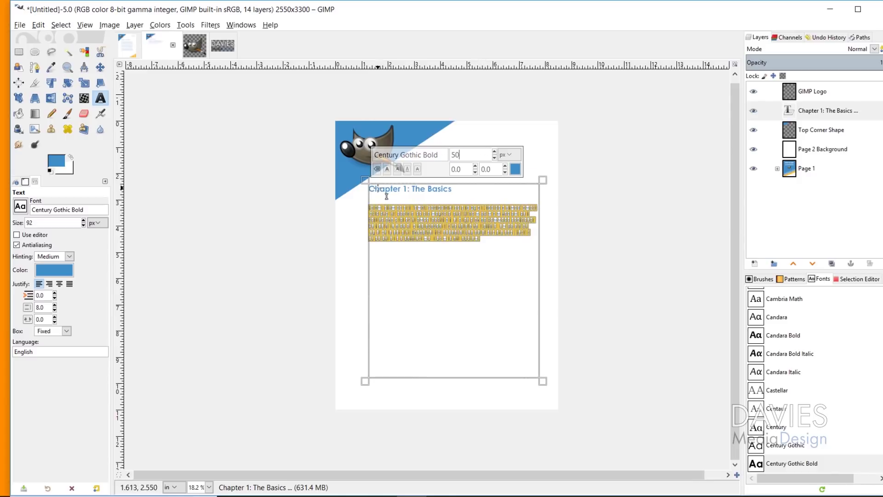
Copy the 50 px Lorem ipsum paragraph and paste it twice below as separate paragraphs.
{"action": "left_click", "coordinate": [392, 219]}
{"action": "left_click_drag", "start_coordinate": [484, 238], "coordinate": [358, 203]}
{"action": "key", "text": "ctrl+c"}
{"action": "left_click", "coordinate": [501, 240]}
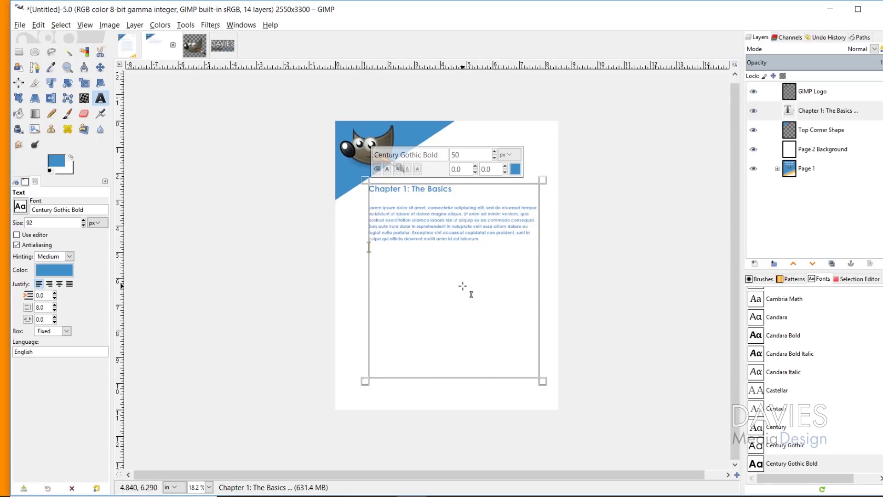
{"action": "key", "text": "ctrl+v"}
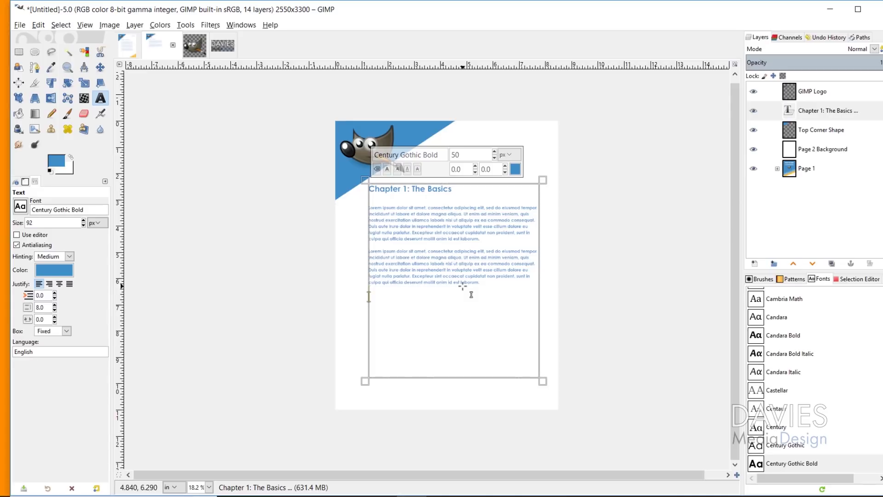
{"action": "key", "text": "ctrl+v"}
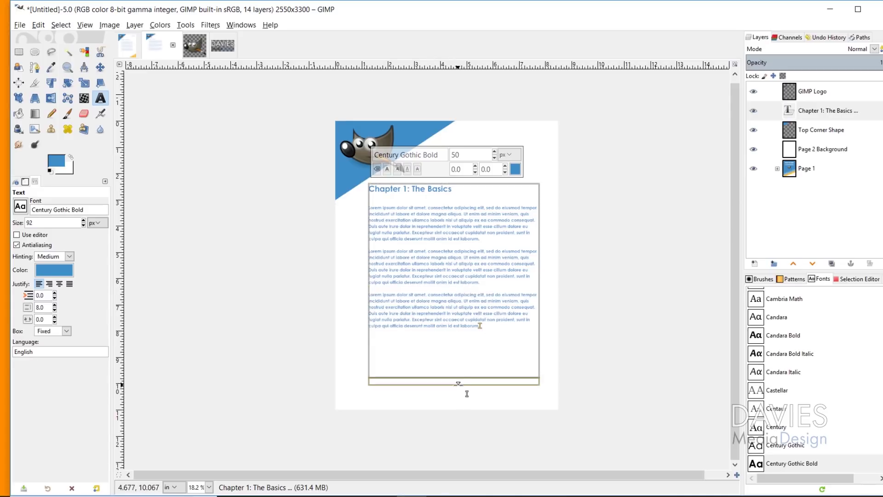
Shorten the text box to end just below the third paragraph and move the text layer about 0.5 in down and 0.2 in left.
{"action": "left_click_drag", "start_coordinate": [466, 391], "coordinate": [467, 350]}
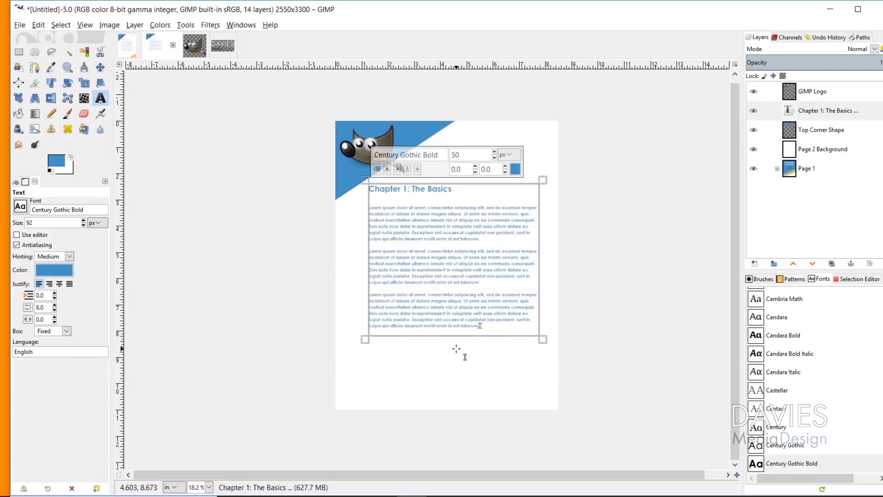
{"action": "left_click", "coordinate": [101, 68]}
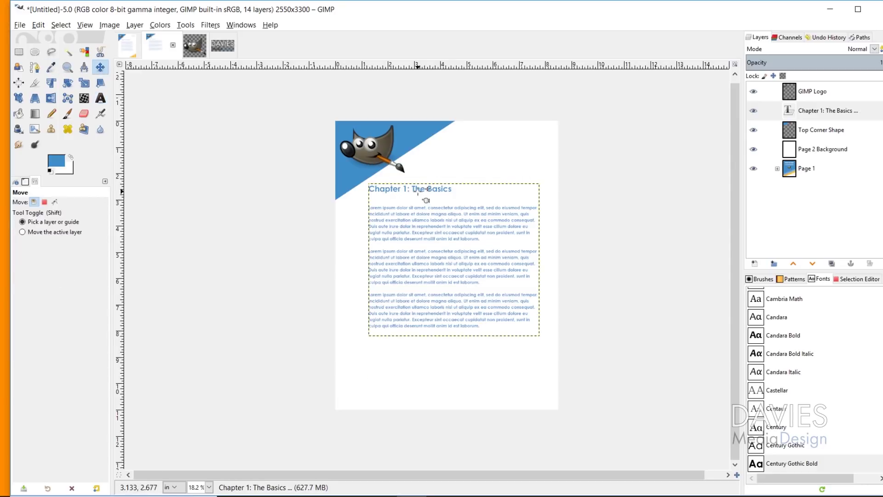
{"action": "left_click_drag", "start_coordinate": [425, 198], "coordinate": [419, 211]}
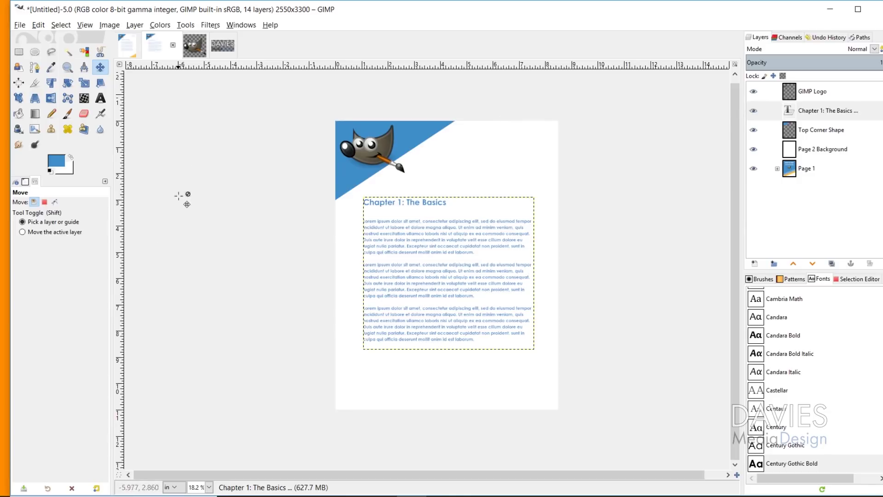
Copy the Davies Media Design logo from its open image and paste it into the chapter page document as a new layer.
{"action": "left_click", "coordinate": [222, 46]}
{"action": "left_click", "coordinate": [40, 26]}
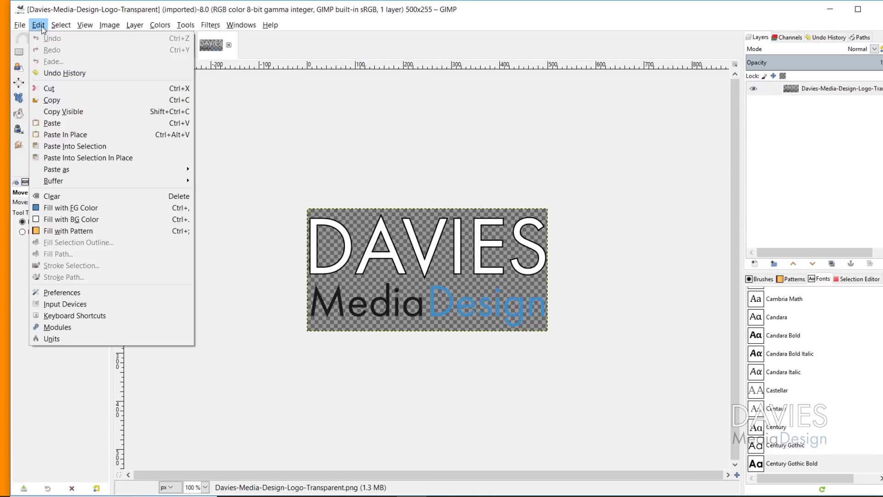
{"action": "left_click", "coordinate": [51, 100]}
{"action": "left_click", "coordinate": [147, 49]}
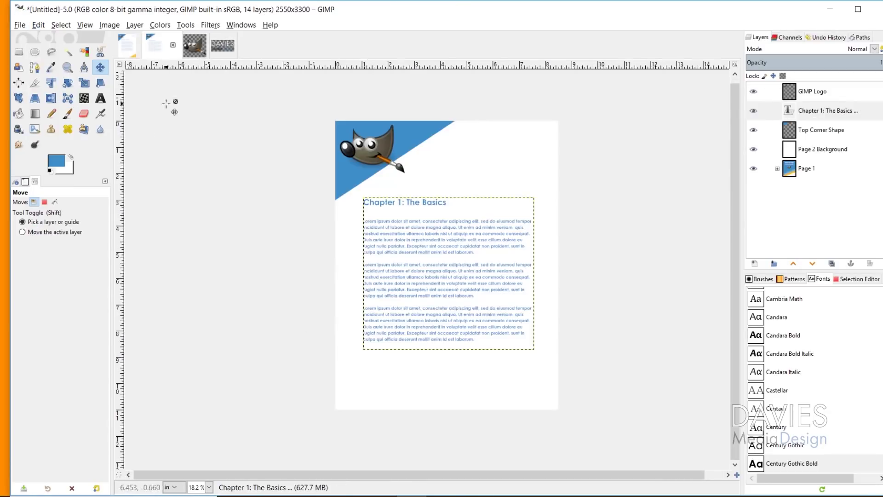
{"action": "left_click", "coordinate": [36, 26]}
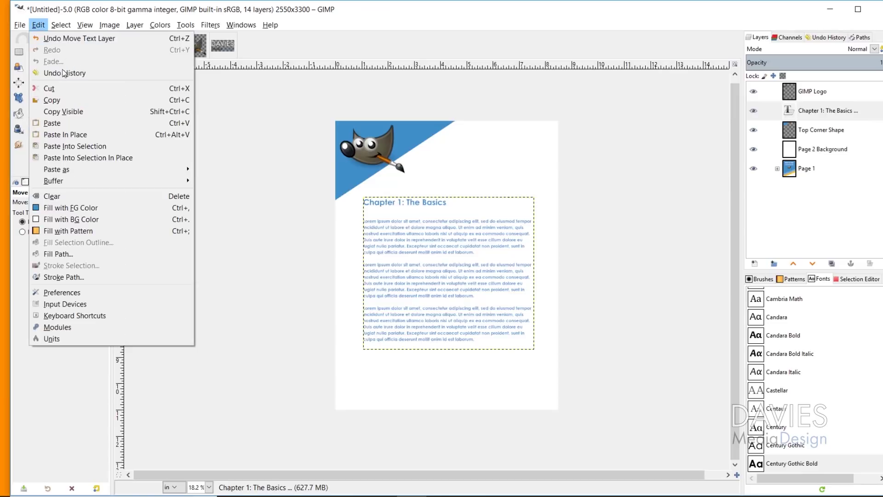
{"action": "left_click", "coordinate": [61, 122]}
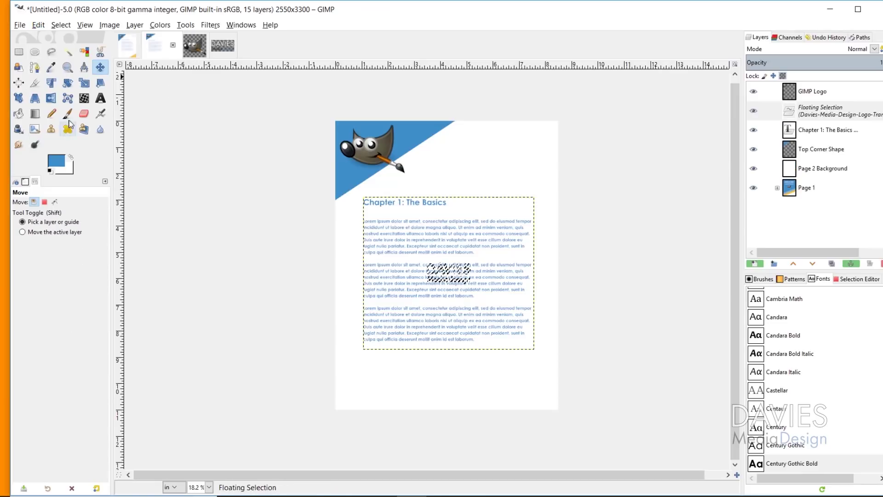
{"action": "left_click", "coordinate": [757, 264]}
Rename the pasted logo layer "DMD Logo" and move the logo into the page's upper-right corner.
{"action": "double_click", "coordinate": [828, 111]}
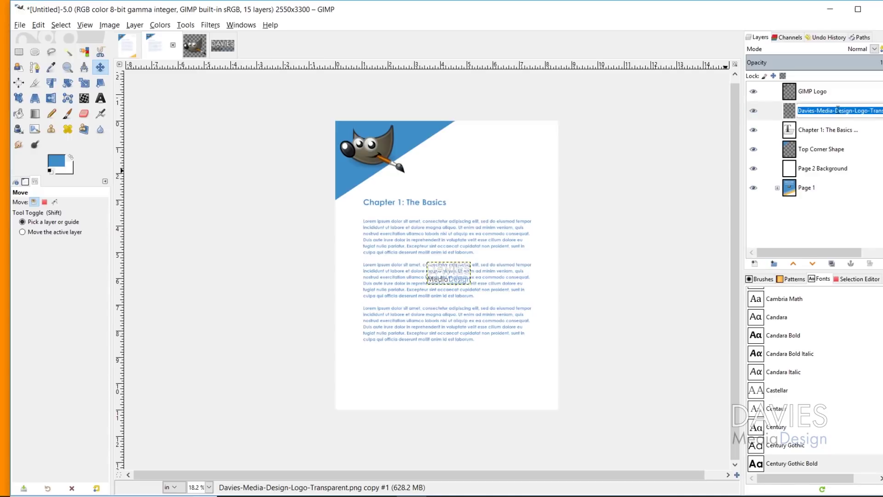
{"action": "type", "text": "DMD Logo"}
{"action": "key", "text": "Return"}
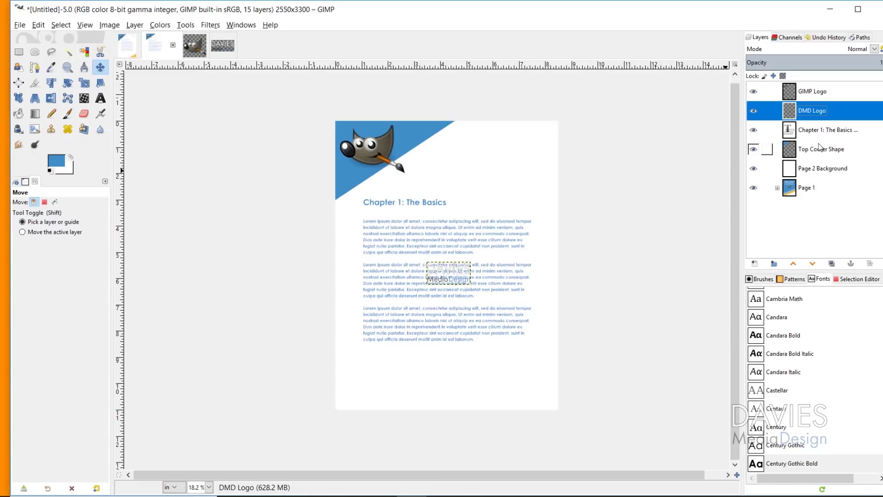
{"action": "left_click_drag", "start_coordinate": [448, 271], "coordinate": [521, 140]}
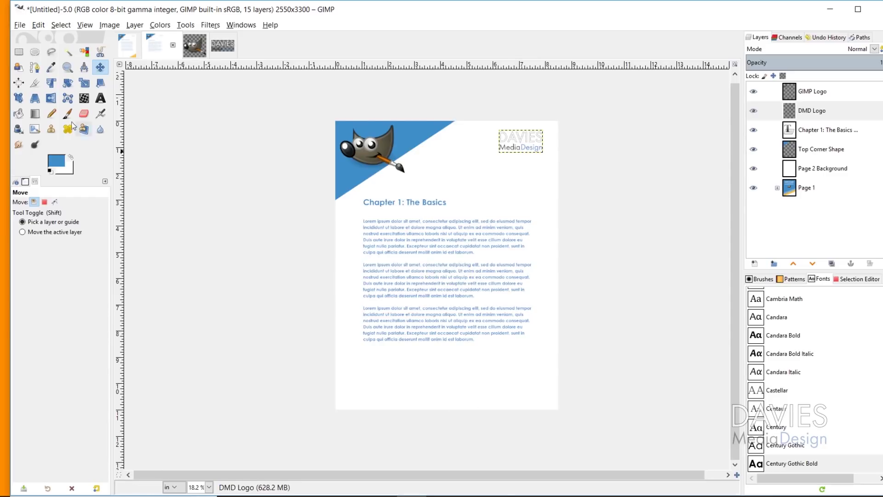
Add a transparent 2550 x 3300 px layer named "Bottom Corner Shape".
{"action": "left_click", "coordinate": [754, 263]}
{"action": "type", "text": "Bottom Corner S"}
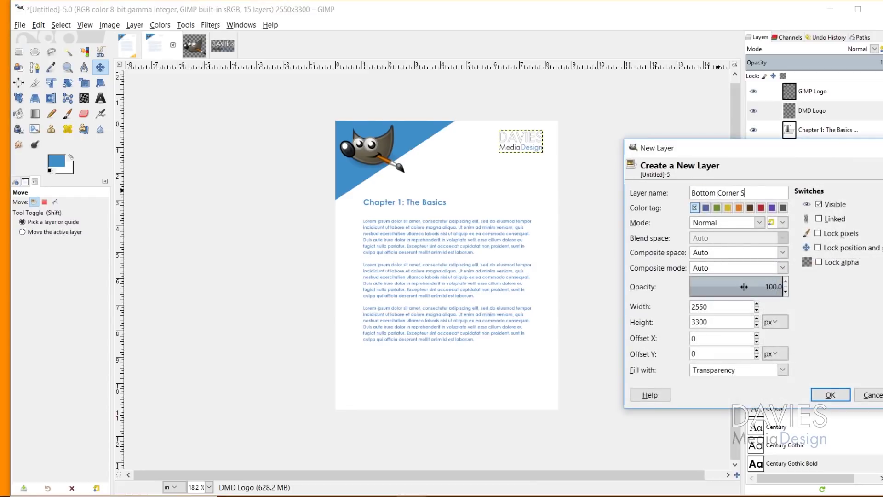
{"action": "key", "text": "Return"}
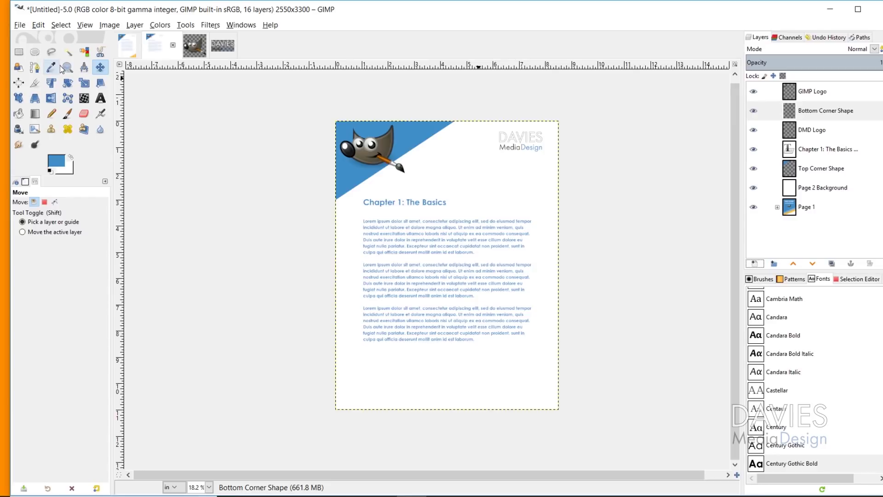
Draw a triangular free selection across the page's lower-right corner, about 3.4 in wide and 2 in high within the page.
{"action": "left_click", "coordinate": [51, 51]}
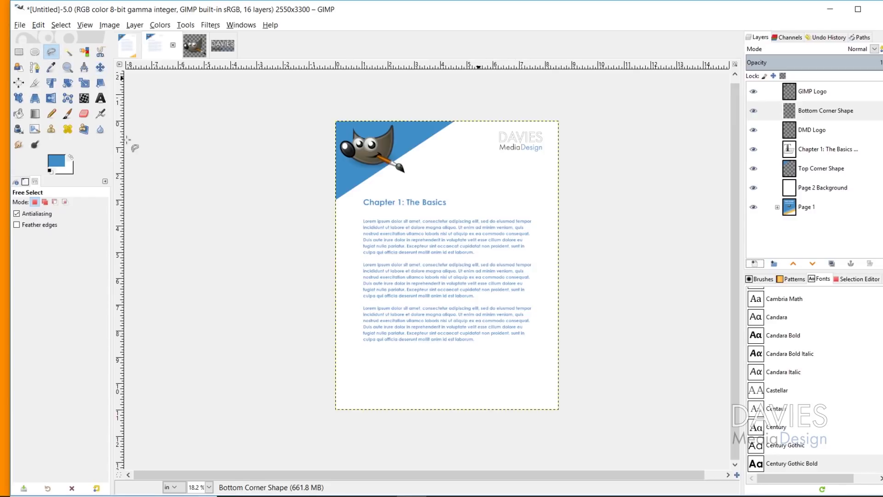
{"action": "left_click", "coordinate": [462, 412]}
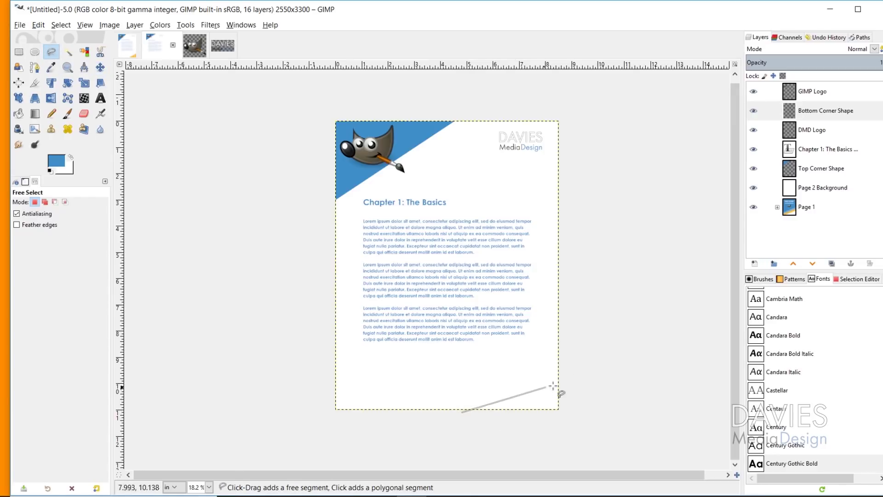
{"action": "left_click", "coordinate": [578, 347]}
{"action": "left_click", "coordinate": [574, 429]}
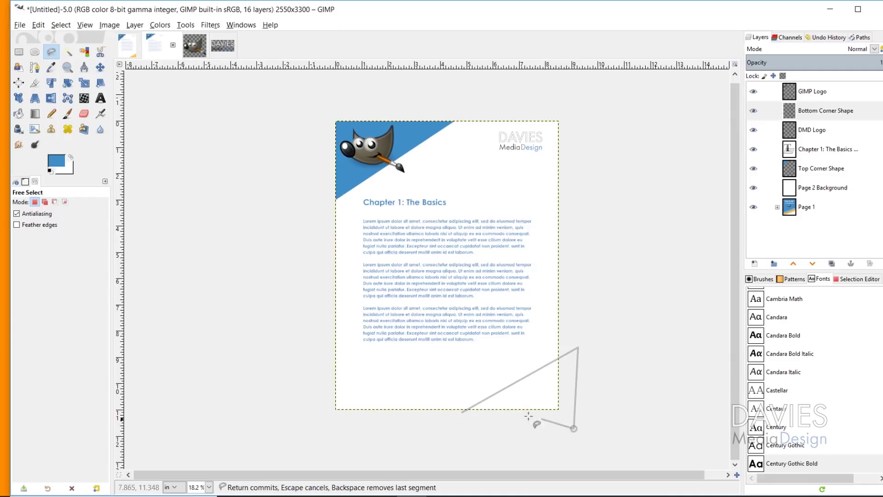
{"action": "left_click", "coordinate": [461, 411]}
{"action": "key", "text": "Return"}
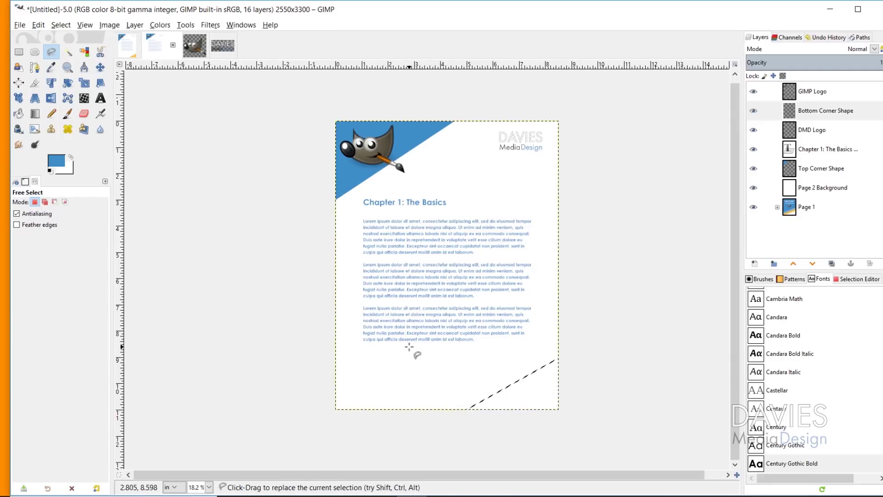
Fill the triangular corner selection with the yellow foreground color fcc137 and remove the selection.
{"action": "left_click", "coordinate": [55, 161]}
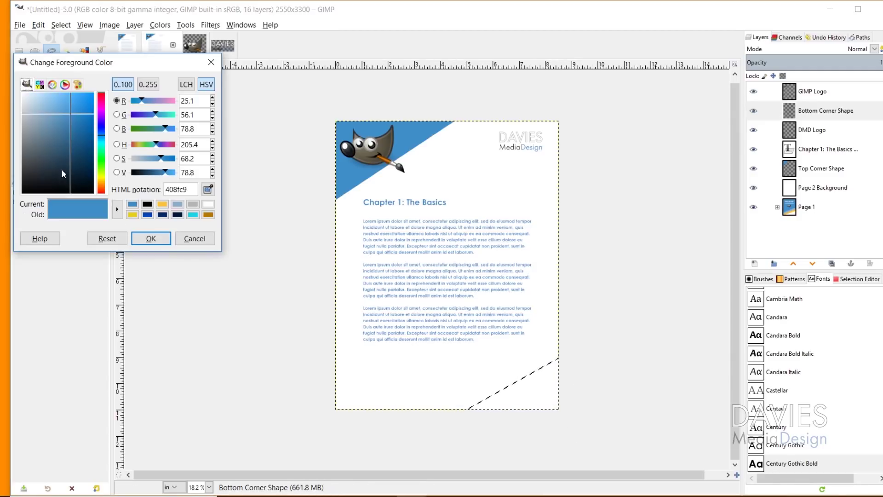
{"action": "left_click", "coordinate": [162, 206]}
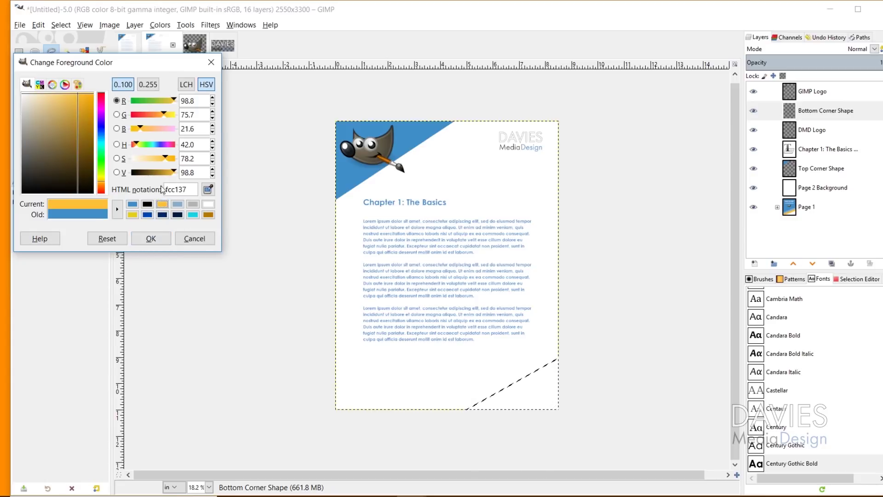
{"action": "left_click", "coordinate": [150, 240]}
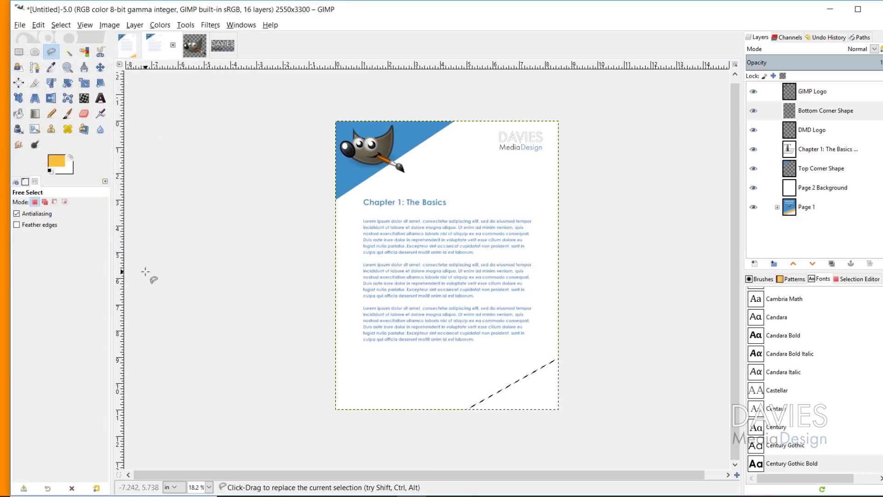
{"action": "left_click", "coordinate": [19, 114]}
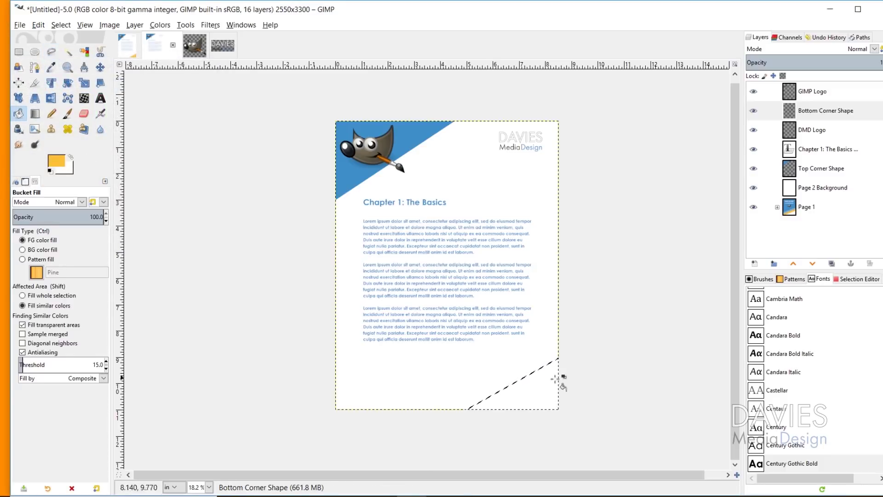
{"action": "left_click", "coordinate": [61, 25]}
{"action": "left_click", "coordinate": [74, 49]}
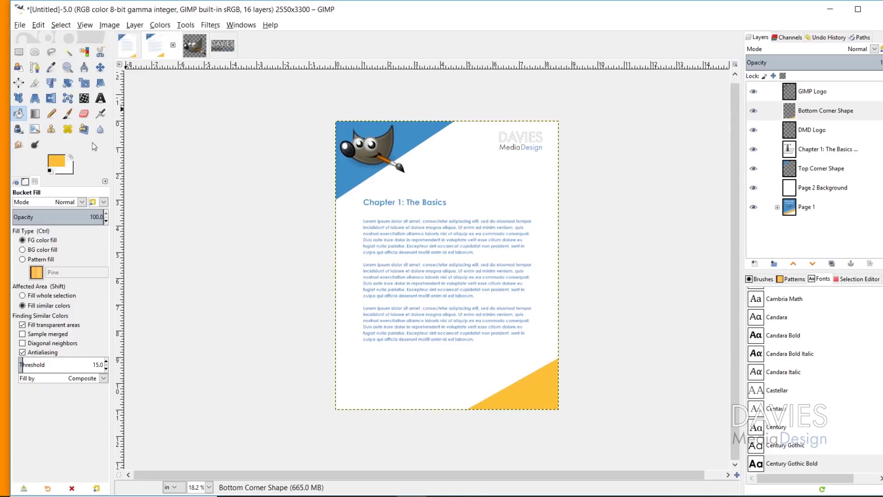
Add the page number "1" as white Century Gothic Bold text on the yellow corner triangle.
{"action": "left_click", "coordinate": [100, 98]}
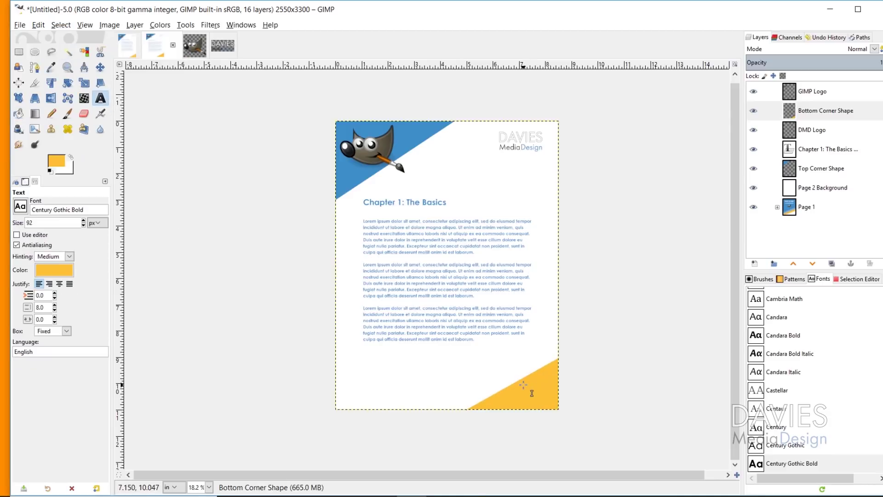
{"action": "left_click", "coordinate": [526, 385]}
{"action": "type", "text": "1"}
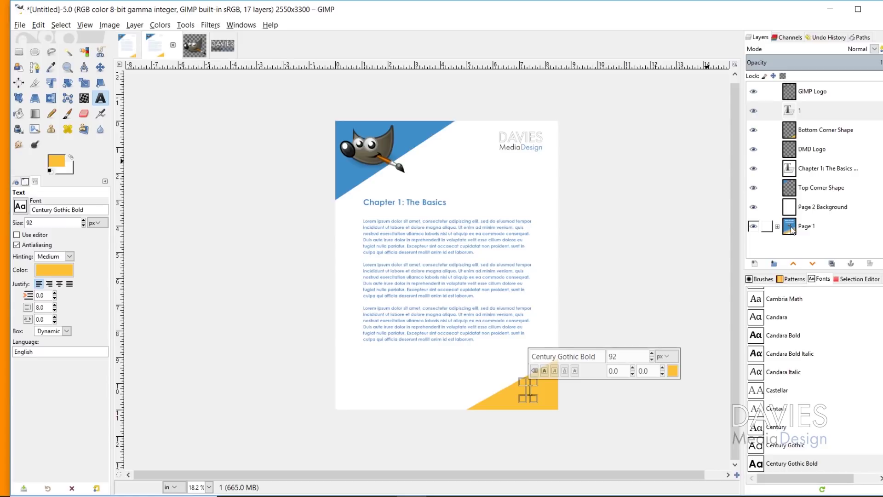
{"action": "left_click", "coordinate": [54, 269]}
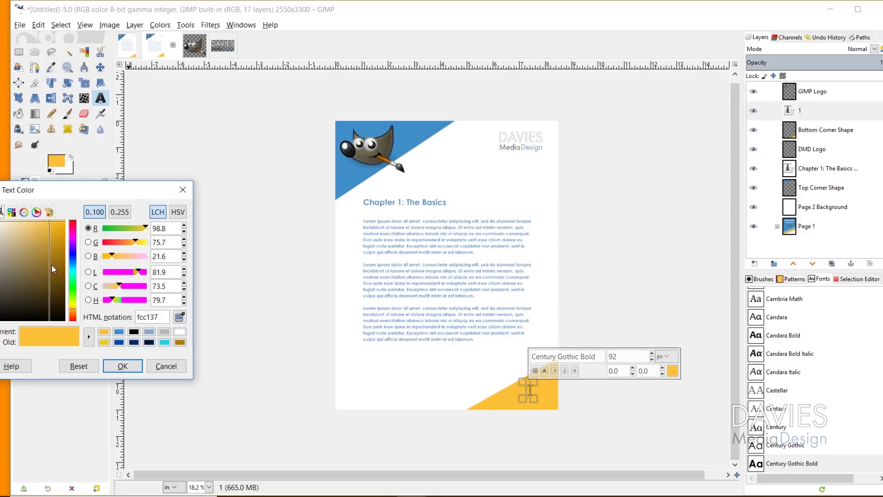
{"action": "left_click", "coordinate": [180, 332]}
{"action": "left_click", "coordinate": [122, 365]}
Enlarge the page number to 271 px and move it about 0.4 in up so it sits inside the yellow triangle.
{"action": "left_click", "coordinate": [83, 219]}
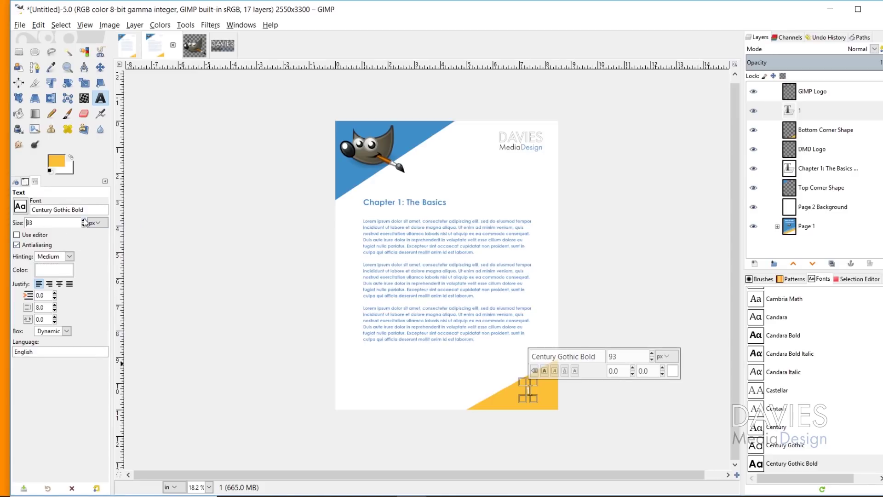
{"action": "left_click_drag", "start_coordinate": [85, 221], "coordinate": [84, 221]}
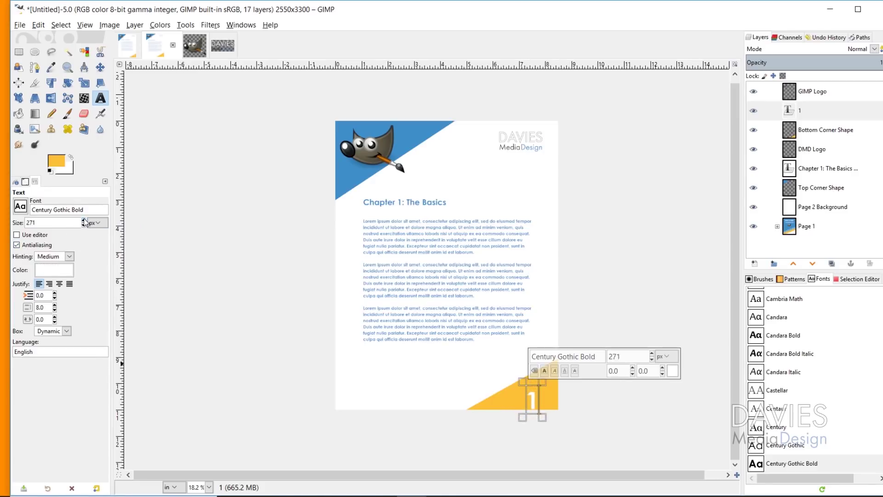
{"action": "key", "text": "m"}
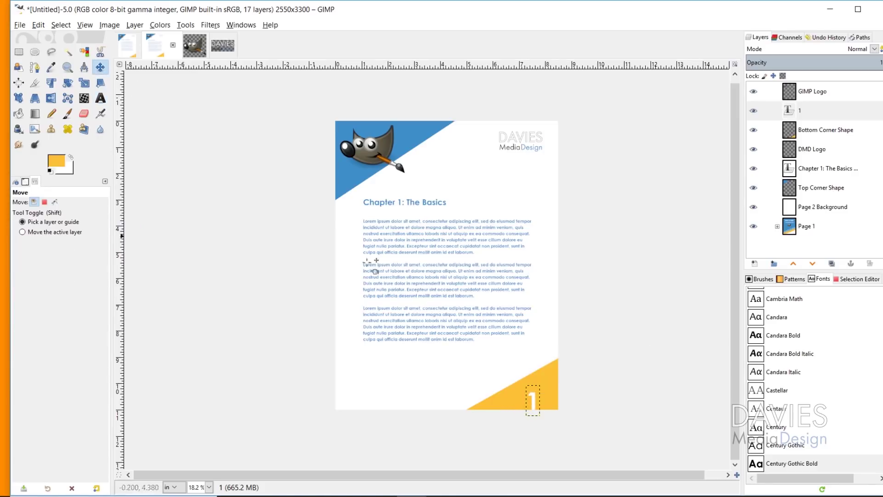
{"action": "left_click_drag", "start_coordinate": [542, 408], "coordinate": [544, 397]}
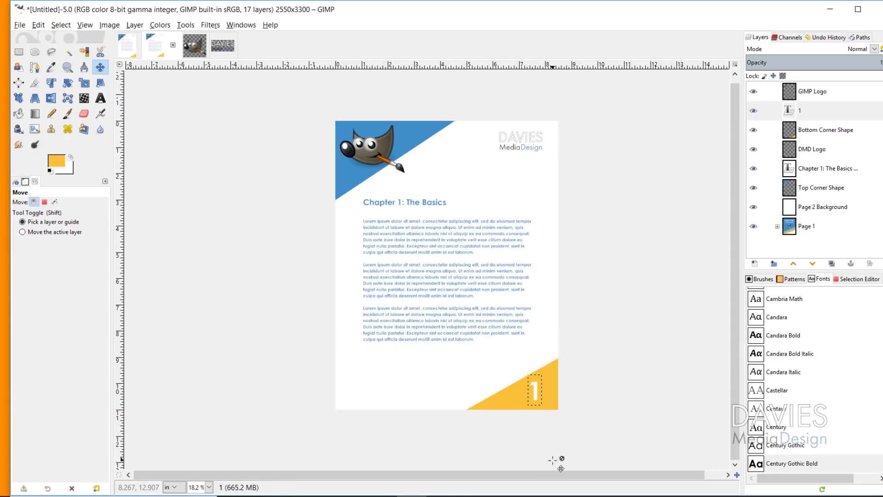